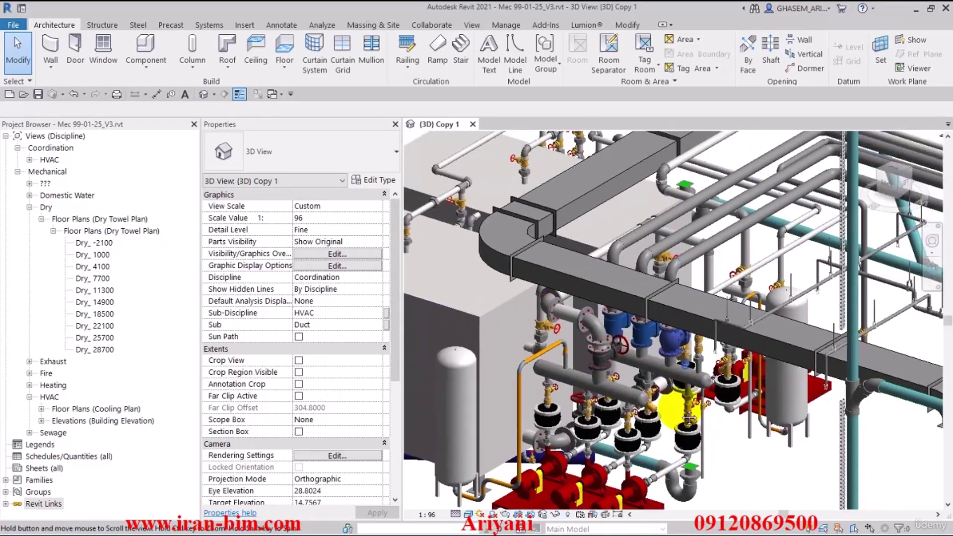
Examine the pumps, tanks, ductwork and stacked outdoor units of the mechanical model in the 3D view
scroll(664, 285, "down", 3)
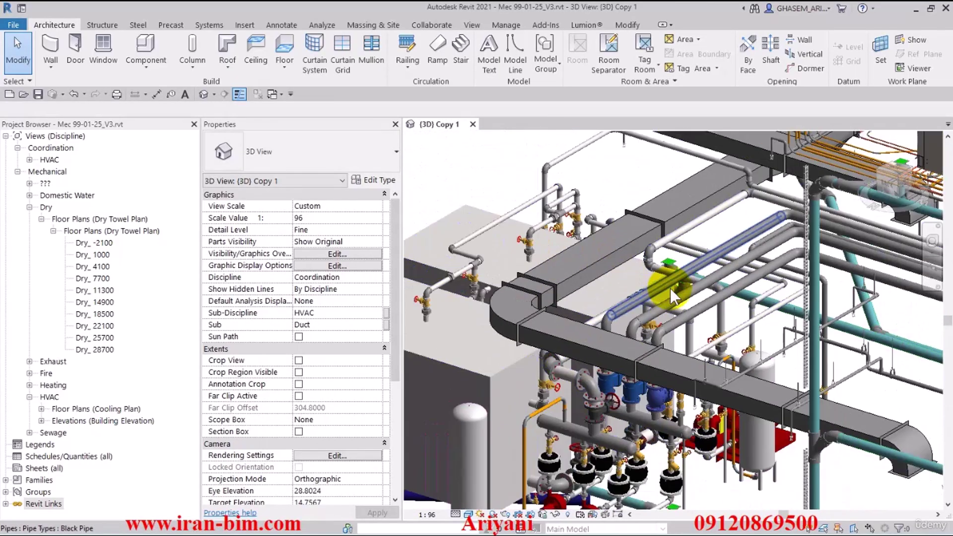
scroll(602, 419, "up", 5)
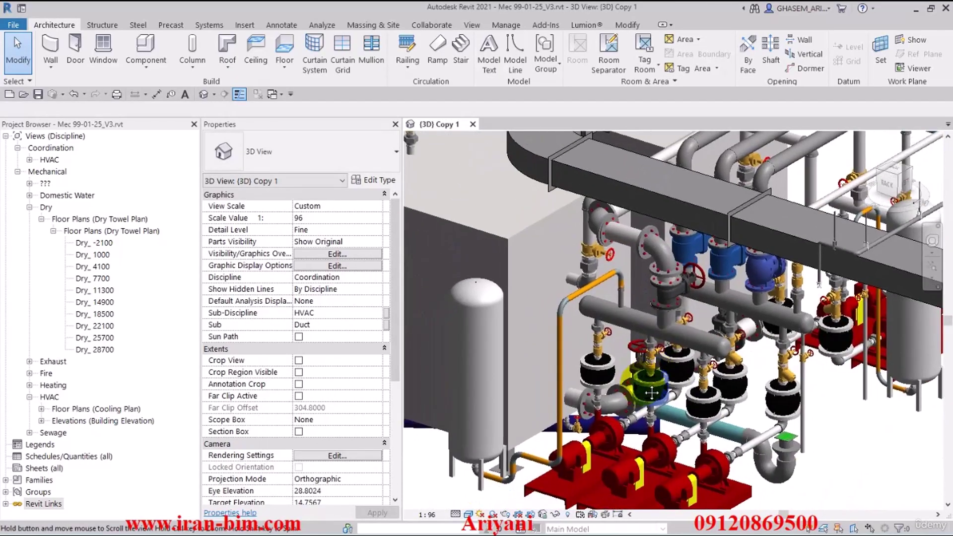
left_click(654, 394)
left_click_drag(811, 422, 798, 438)
left_click(833, 463)
scroll(632, 345, "down", 4)
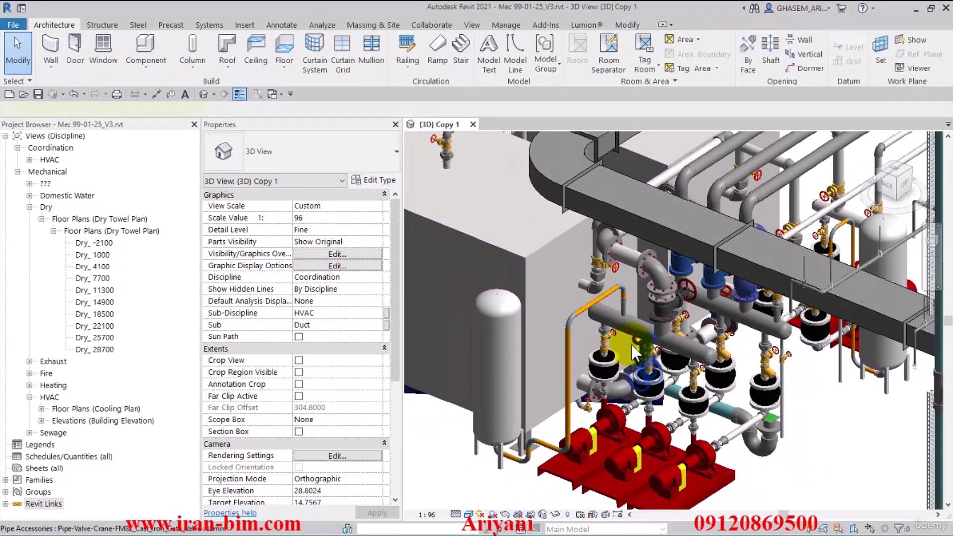
left_click_drag(735, 249, 654, 313)
scroll(655, 313, "up", 5)
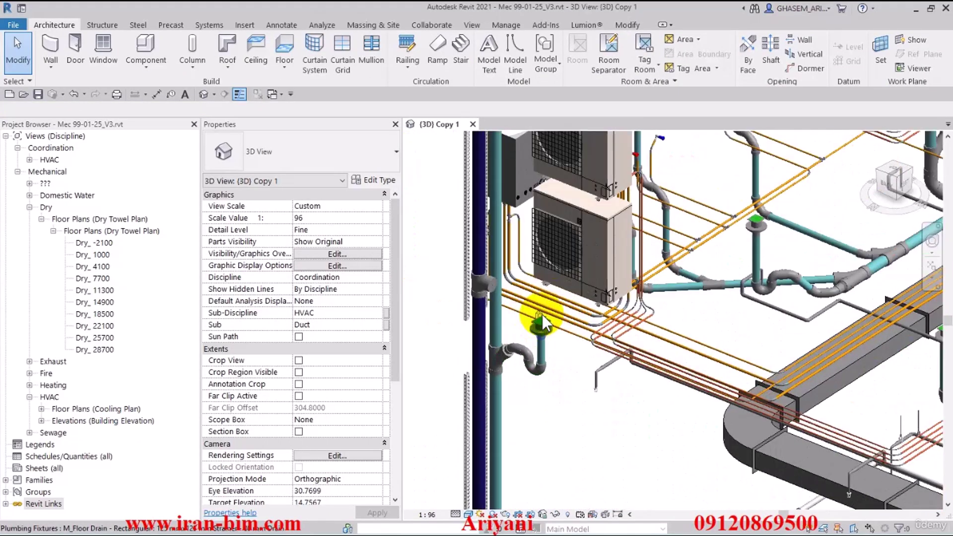
mouse_move(671, 278)
left_mouse_down()
mouse_move(683, 399)
mouse_move(649, 410)
mouse_move(629, 446)
left_mouse_up()
scroll(683, 335, "down", 2)
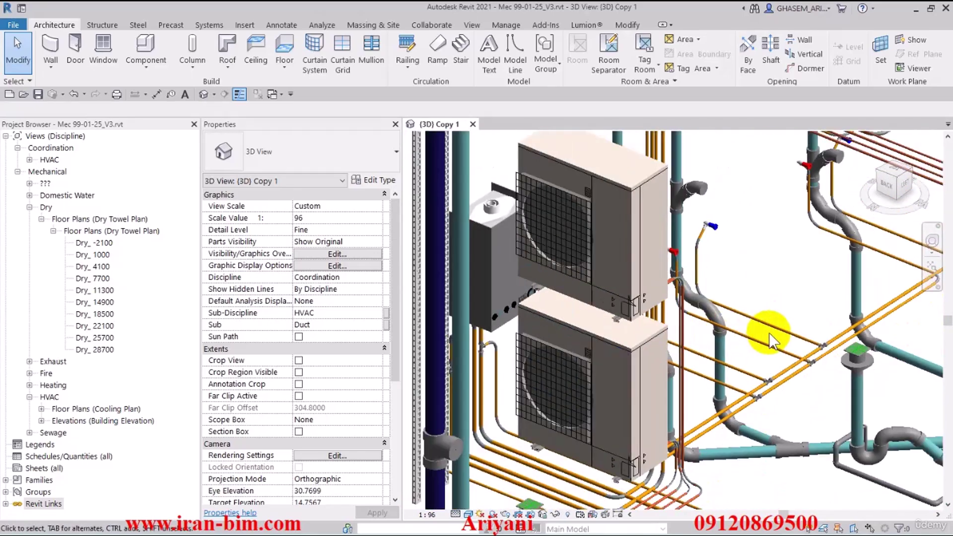
Inspect up close where the orange PEX branch pipe crosses the parallel main pipe for a clash
left_click_drag(806, 345, 735, 355)
scroll(735, 354, "up", 3)
scroll(710, 370, "up", 3)
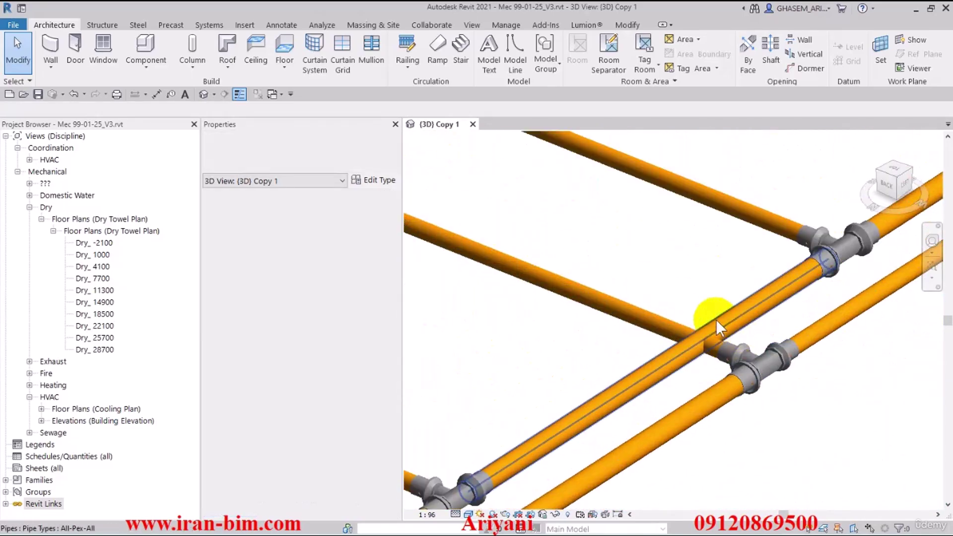
scroll(716, 320, "up", 2)
left_click_drag(645, 296, 646, 298)
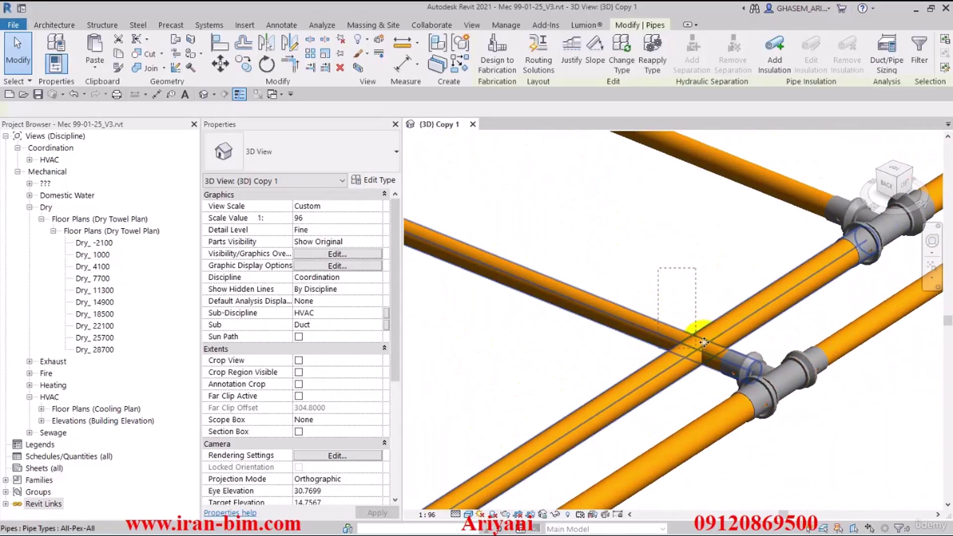
left_click(686, 297)
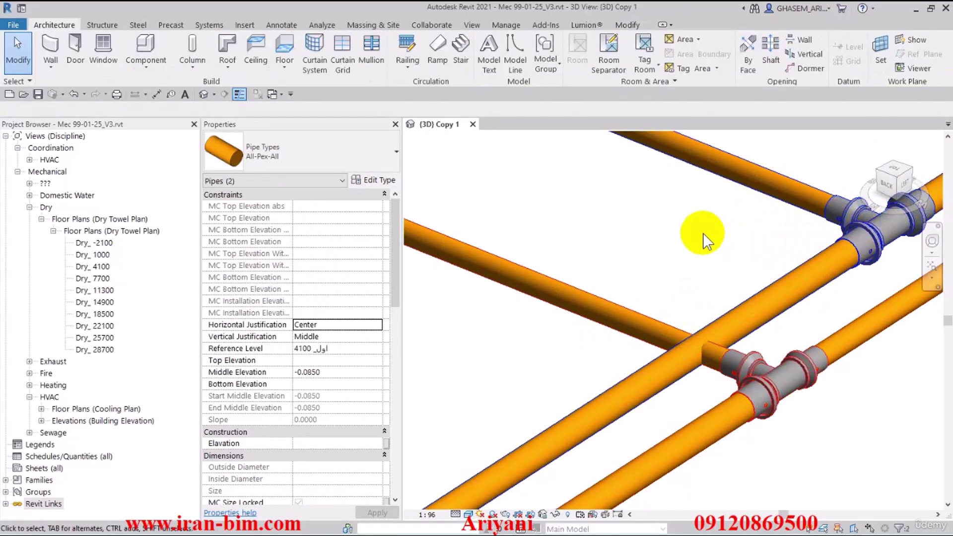
scroll(686, 275, "down", 2)
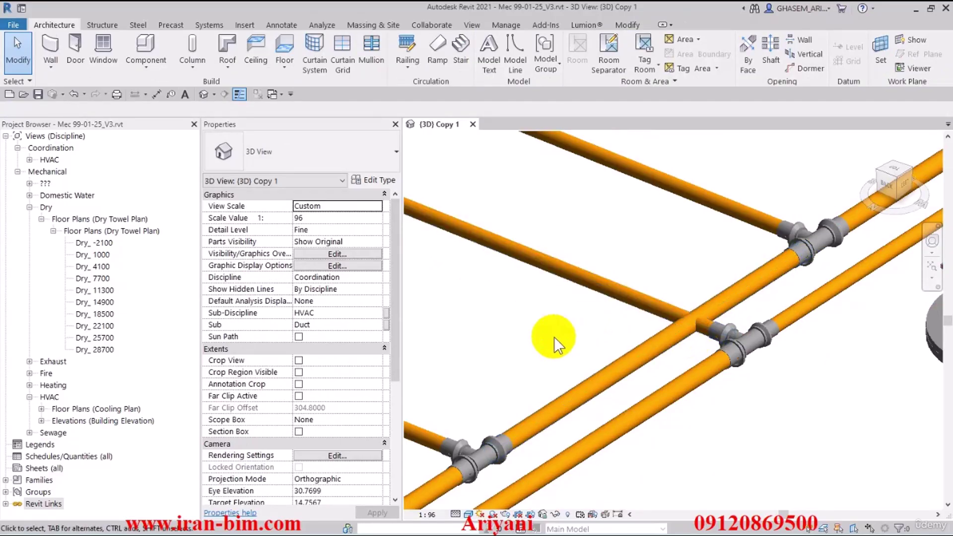
left_click_drag(554, 337, 622, 330)
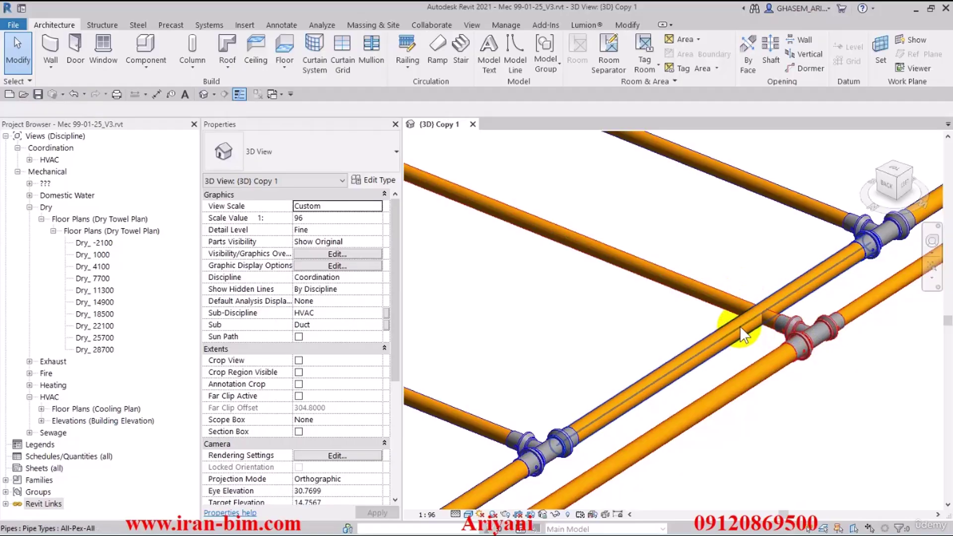
mouse_move(755, 321)
left_mouse_down()
mouse_move(746, 326)
mouse_move(762, 335)
left_mouse_up()
scroll(765, 342, "up", 1)
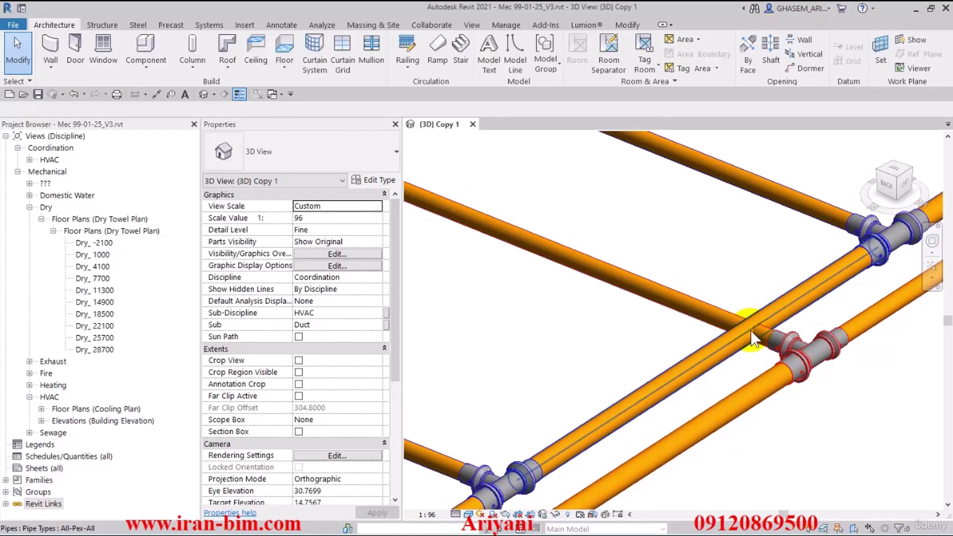
scroll(734, 332, "down", 2)
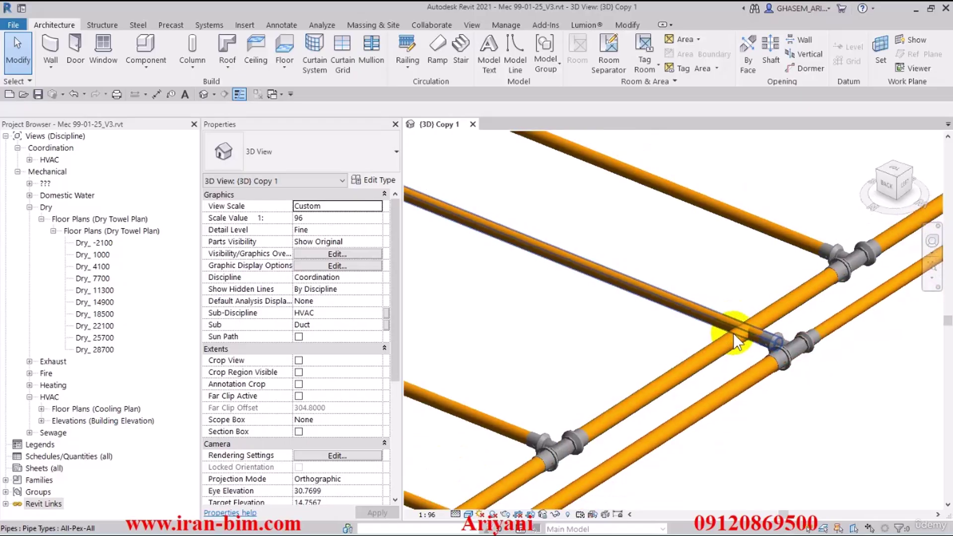
Examine the other PEX branch crossings, the fixture connections and drainage risers, and the piping across the building's floors
scroll(695, 318, "down", 3)
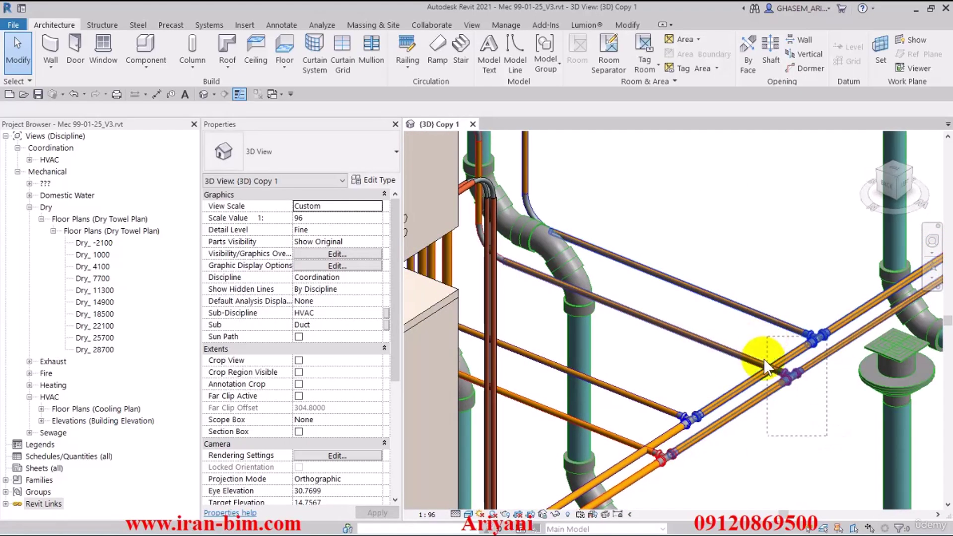
left_click_drag(765, 358, 764, 407)
left_click(765, 420)
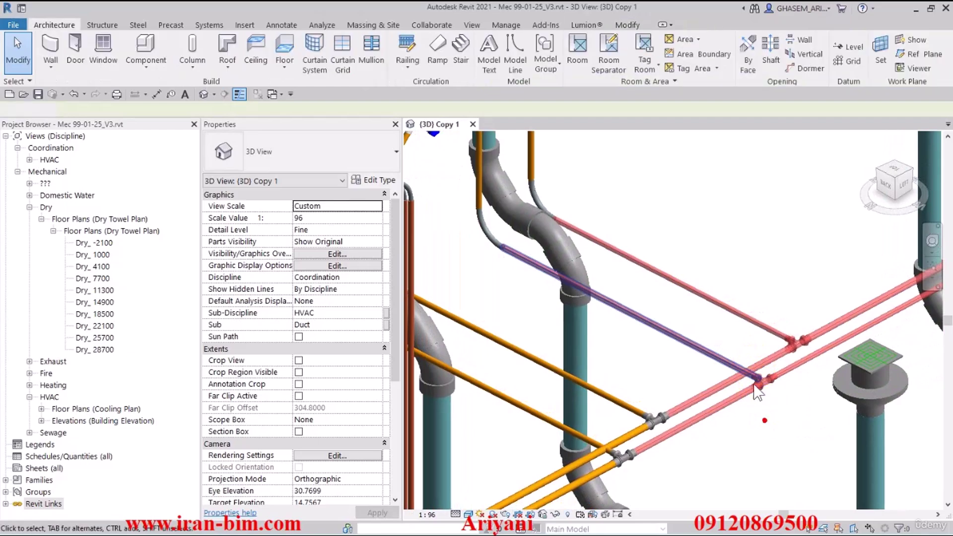
left_click_drag(721, 366, 712, 371)
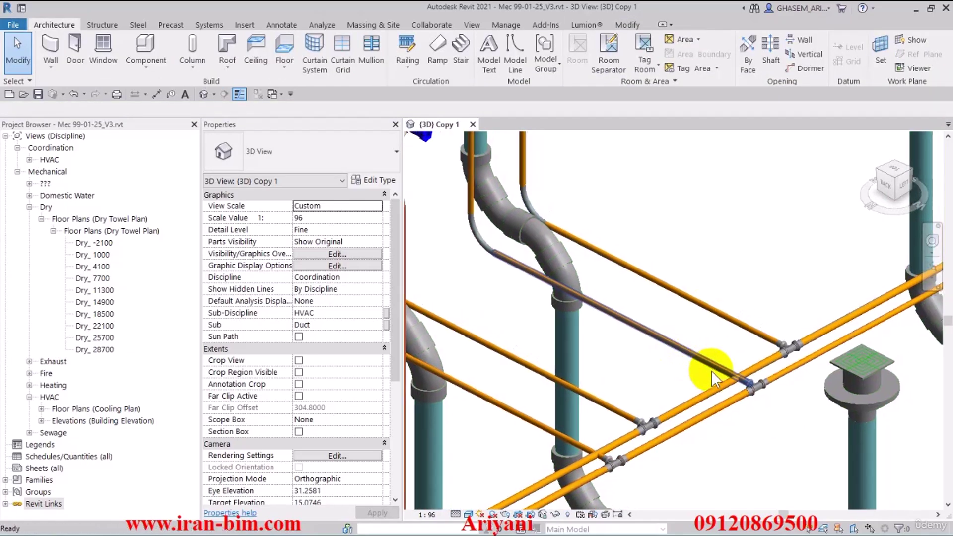
scroll(670, 343, "down", 1)
left_click_drag(660, 328, 660, 444)
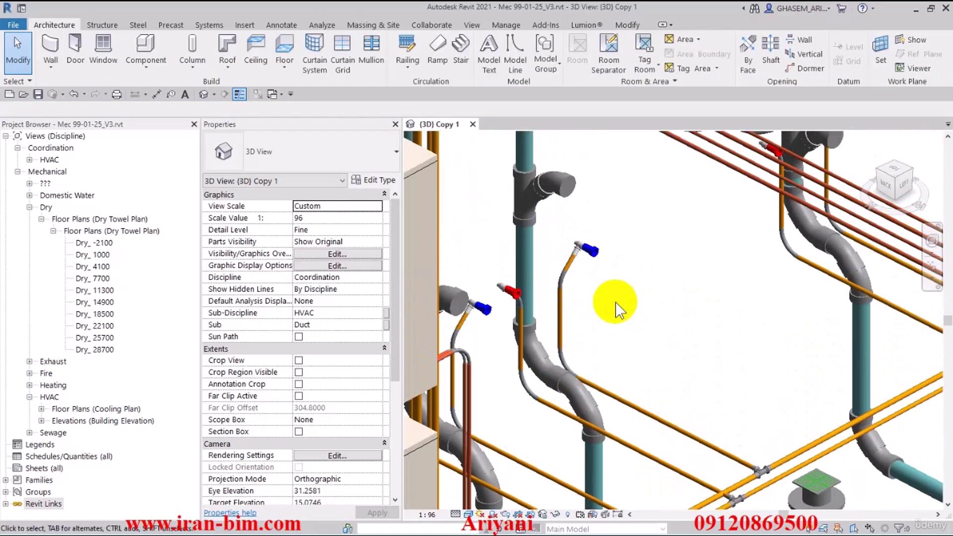
left_click_drag(616, 304, 596, 432)
scroll(634, 366, "down", 6)
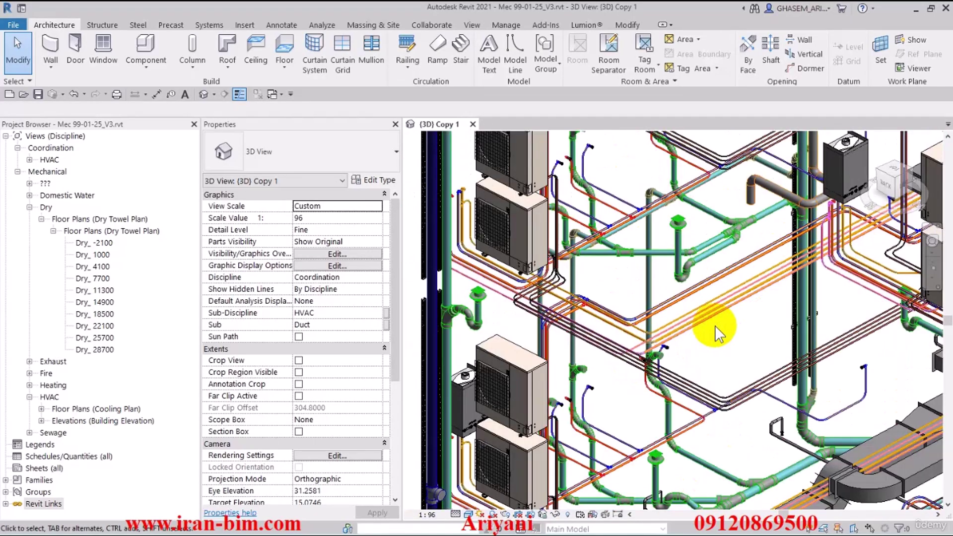
scroll(715, 326, "down", 1)
left_click_drag(715, 326, 574, 318)
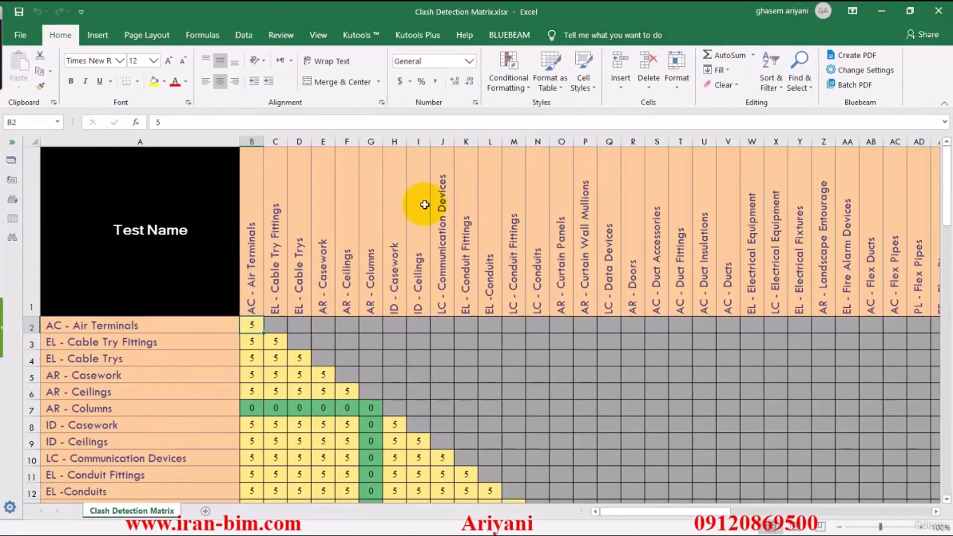
Switch to the Clash Detection Matrix workbook in Excel and examine its test names, column categories and 0, 5 and 10 values
scroll(419, 202, "down", 3)
scroll(382, 263, "down", 7, "ctrl")
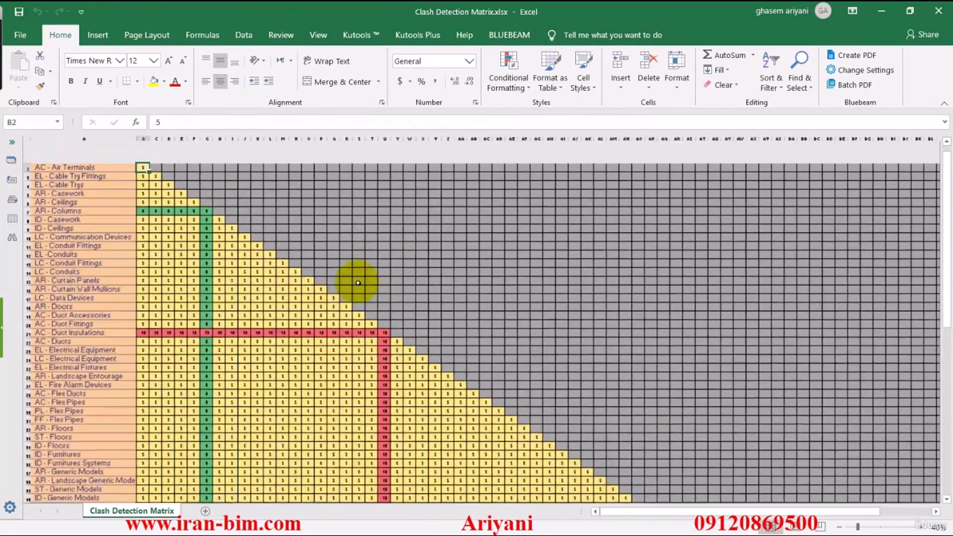
scroll(327, 302, "up", 1, "ctrl")
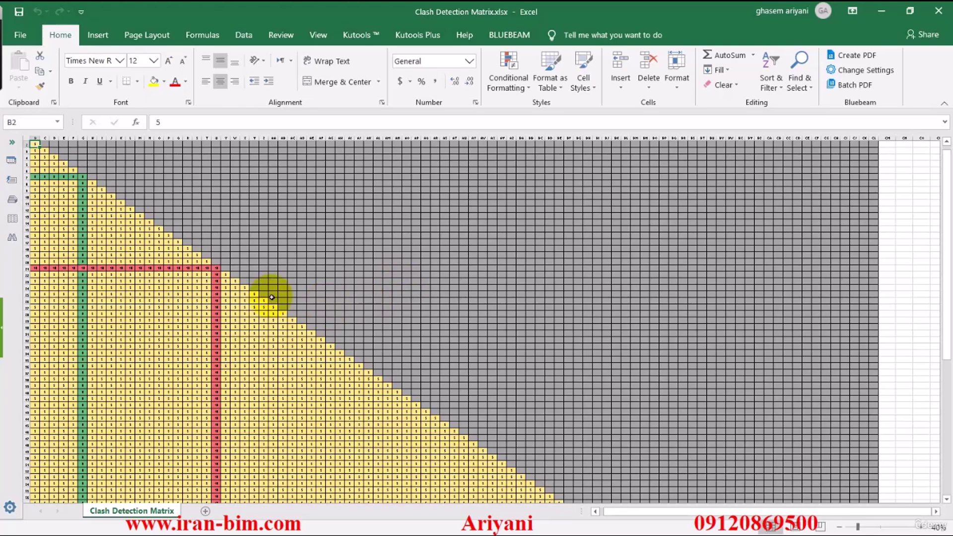
scroll(140, 240, "up", 2, "ctrl")
scroll(140, 241, "up", 1, "ctrl")
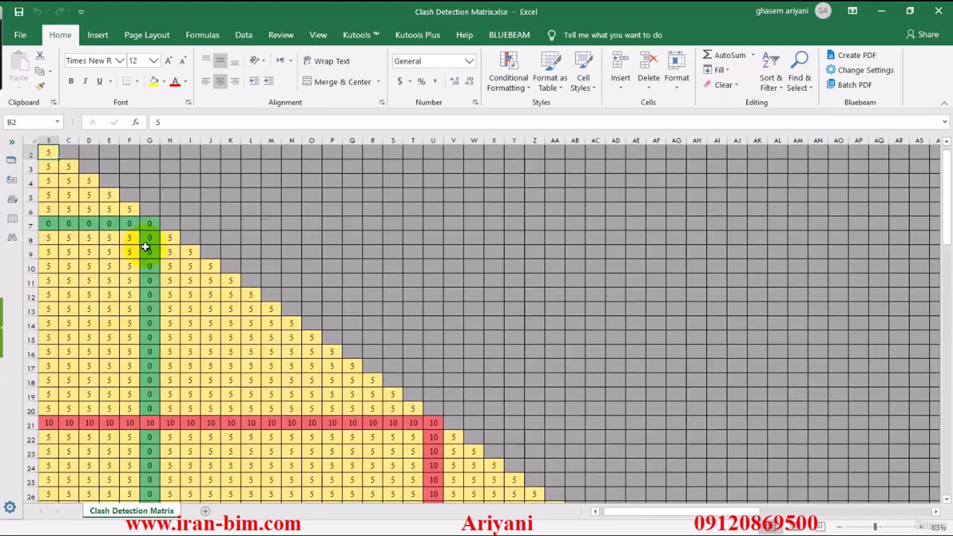
scroll(144, 240, "up", 1)
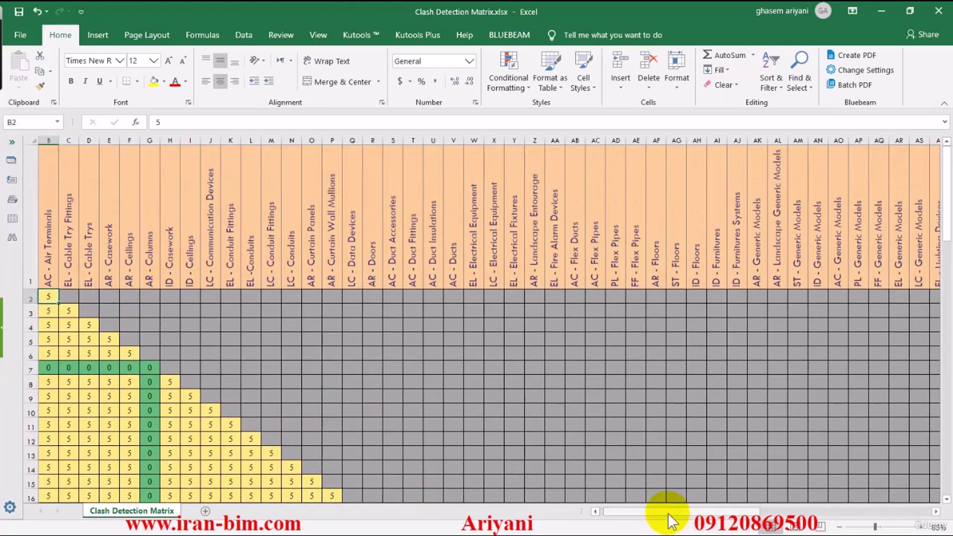
left_click_drag(666, 512, 619, 521)
scroll(511, 445, "down", 2)
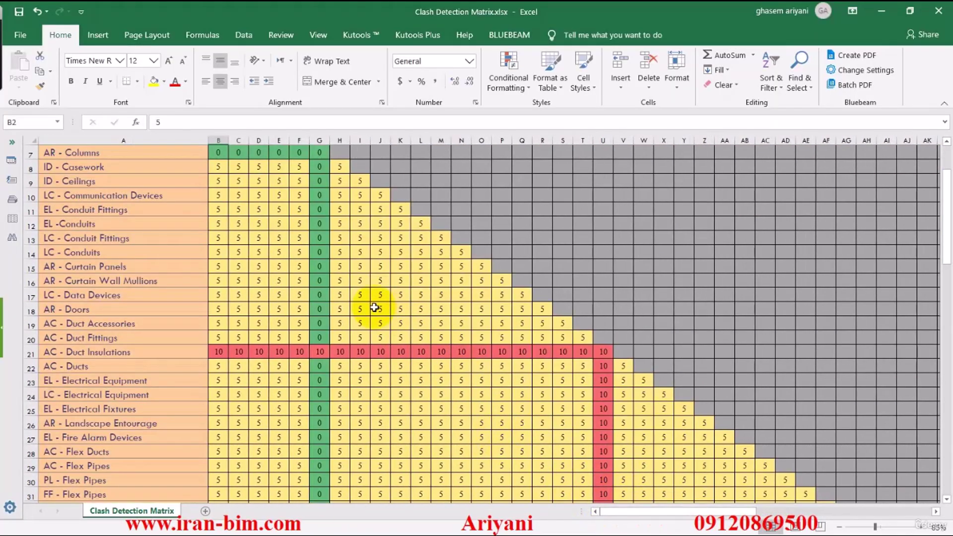
scroll(315, 309, "down", 8)
scroll(297, 322, "up", 10)
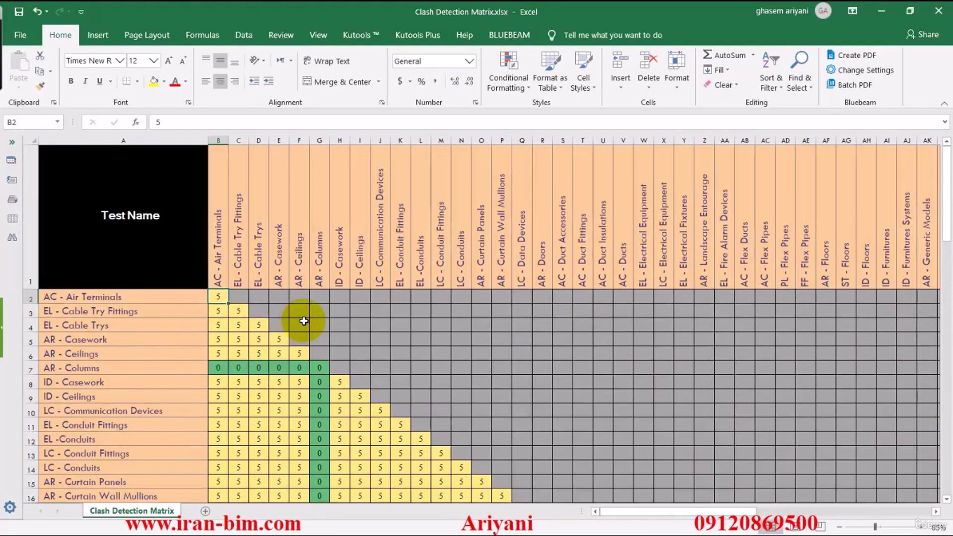
scroll(189, 318, "down", 2)
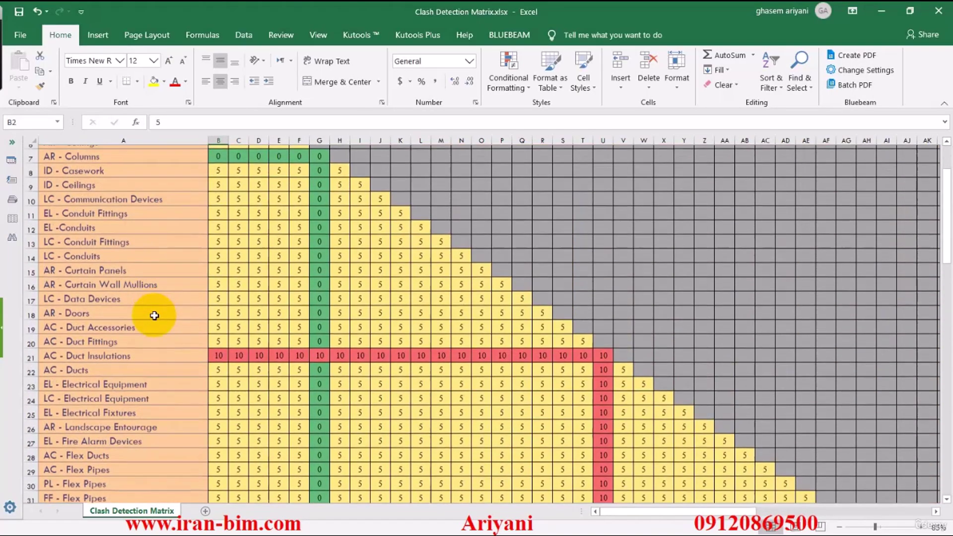
scroll(173, 392, "up", 2)
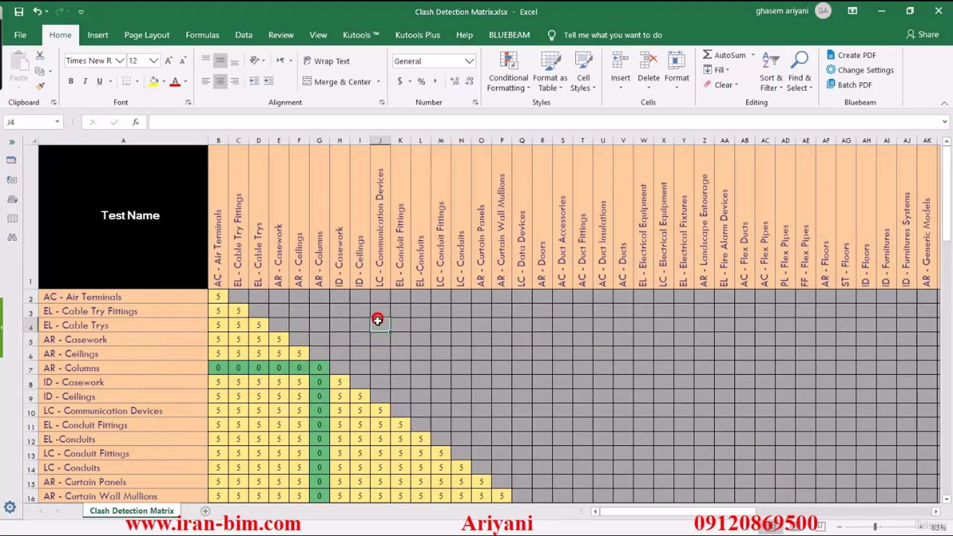
Add a new worksheet to the workbook and name it key
left_click(204, 512)
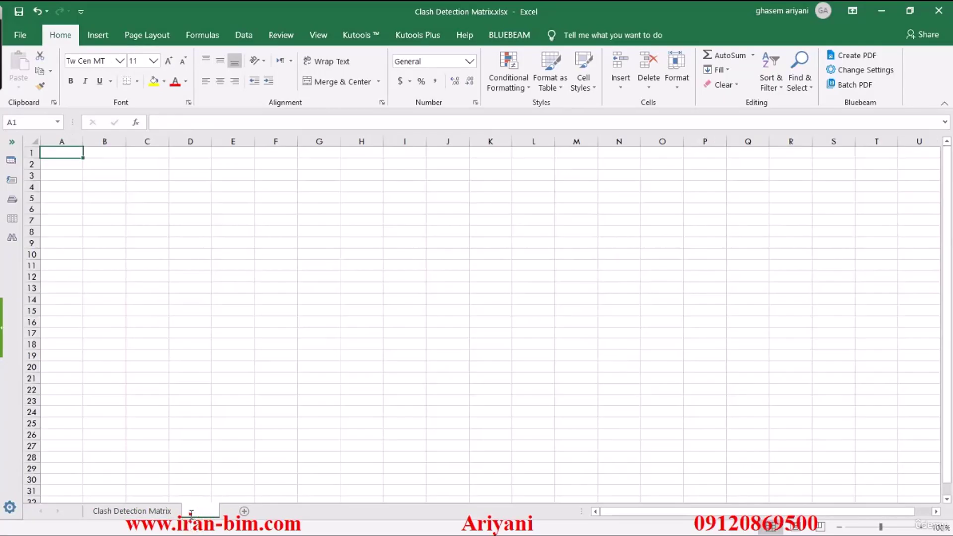
double_click(193, 512)
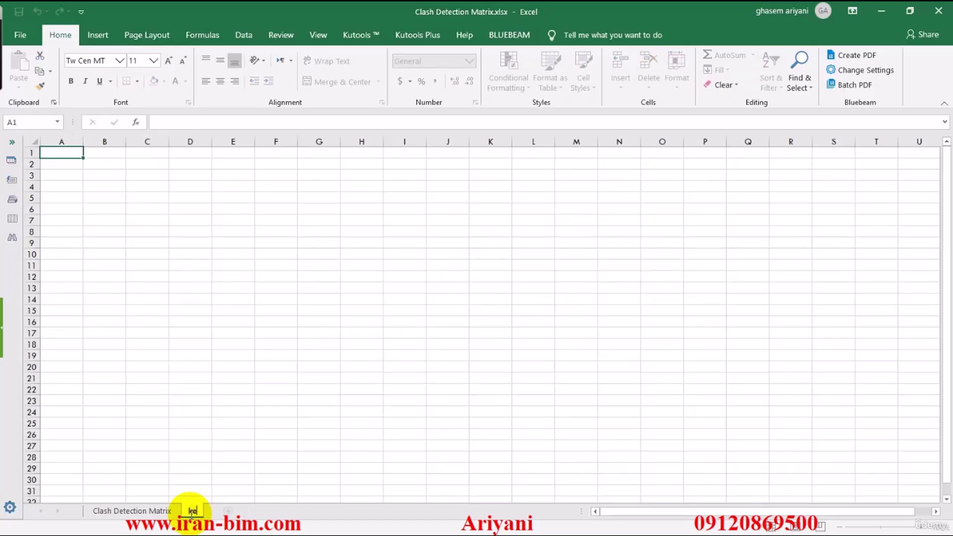
type("key")
key("Return")
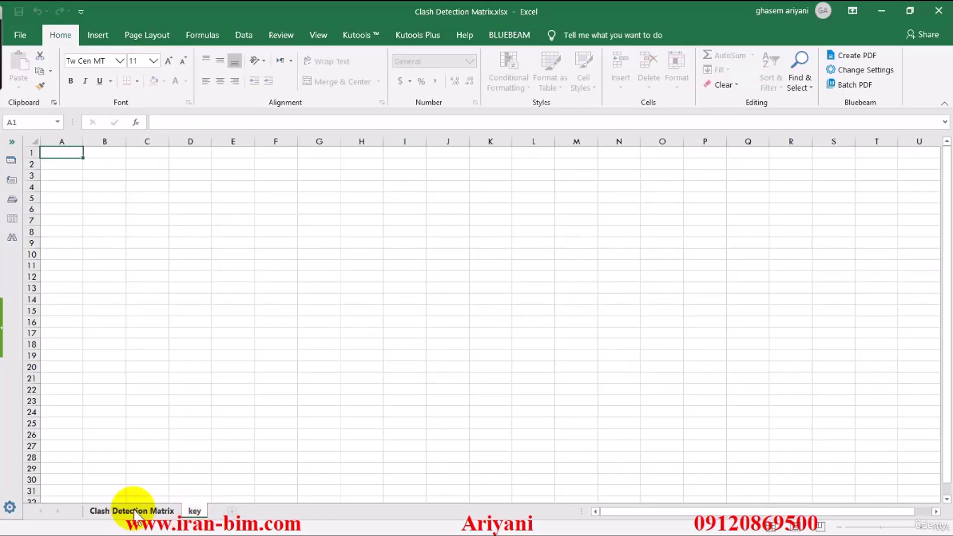
Enter the heading Legend in cell A1 of the key sheet
left_click(132, 511)
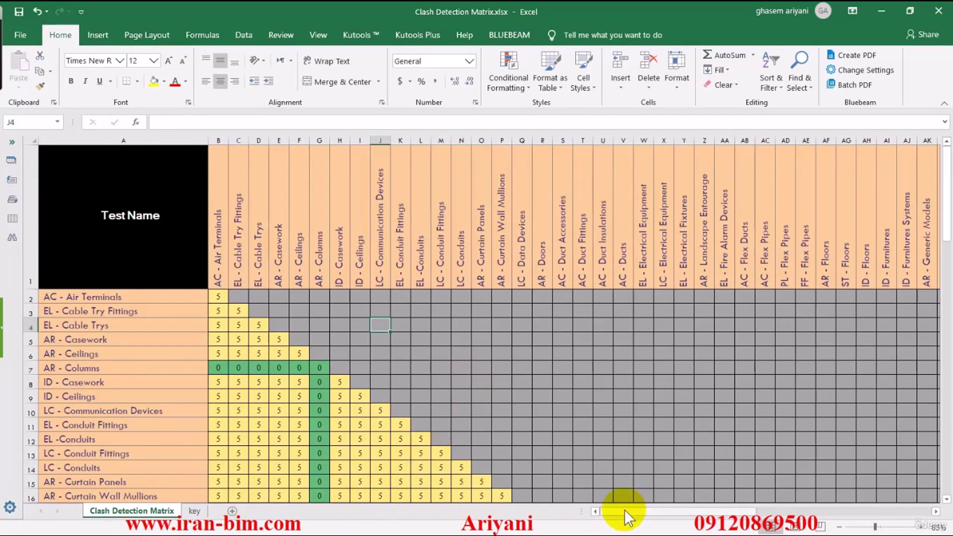
left_click_drag(617, 511, 864, 512)
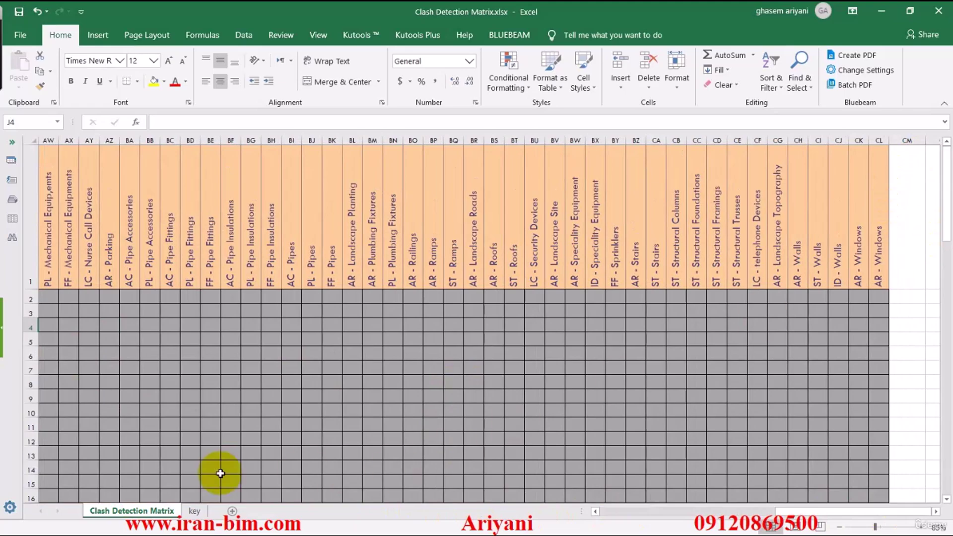
left_click(195, 511)
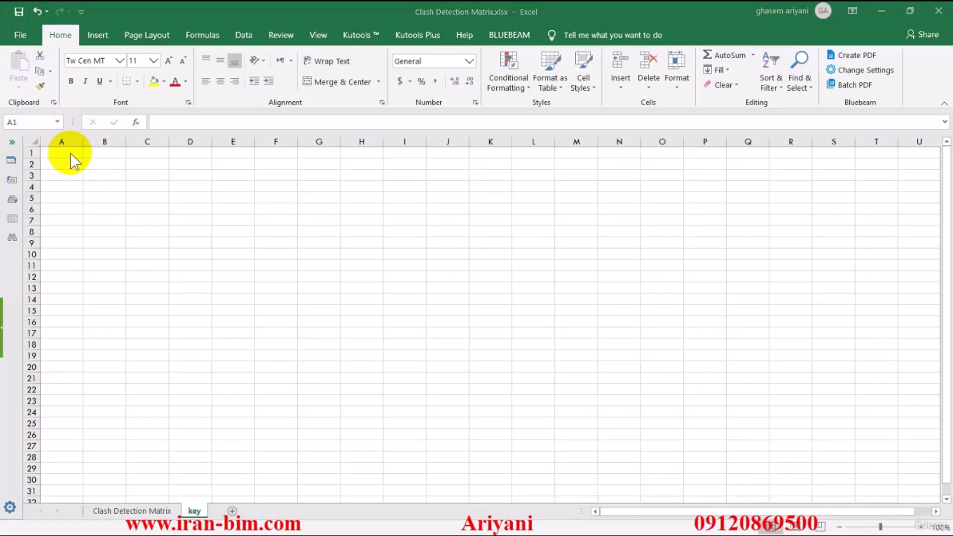
left_click(69, 157)
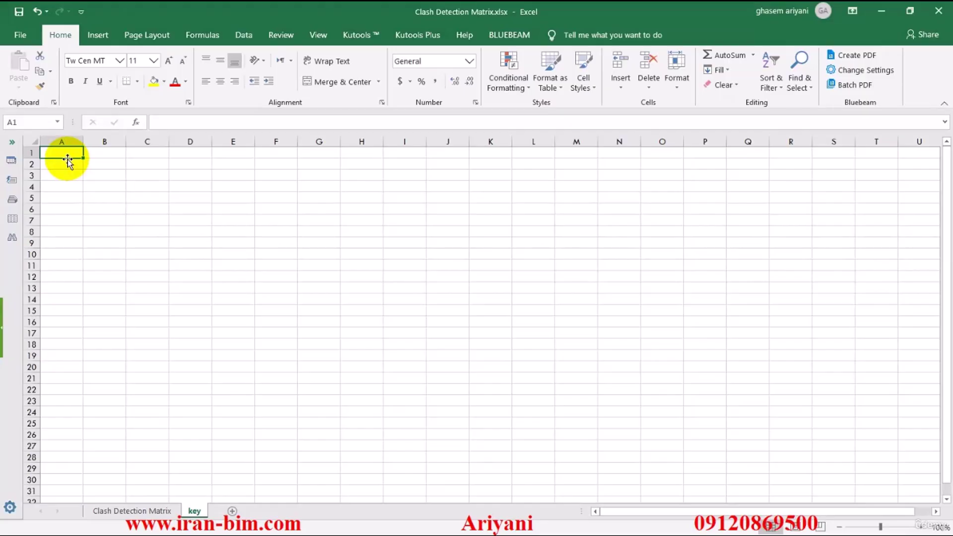
type("Legend")
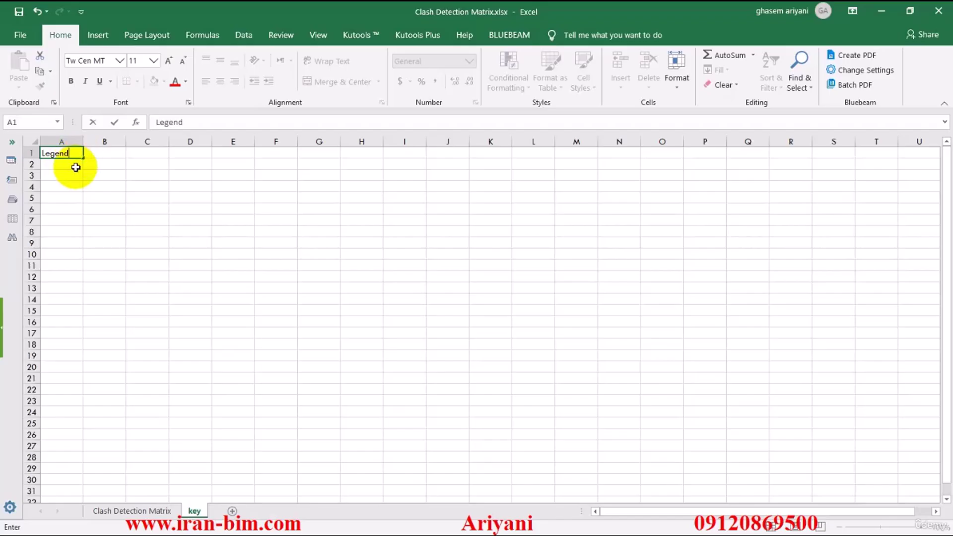
left_click(99, 205)
left_click(106, 154)
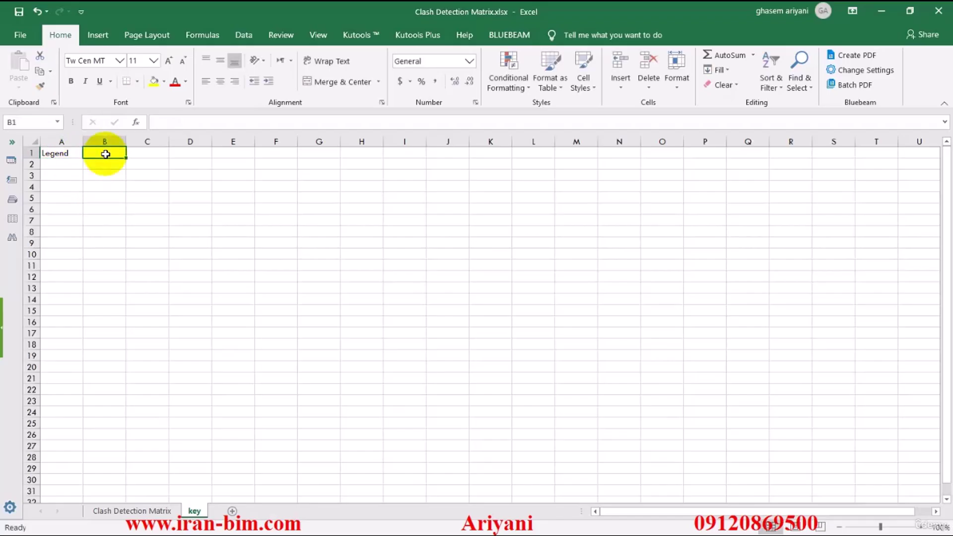
Enter the heading Key in cell B1 of the key sheet
type("Color")
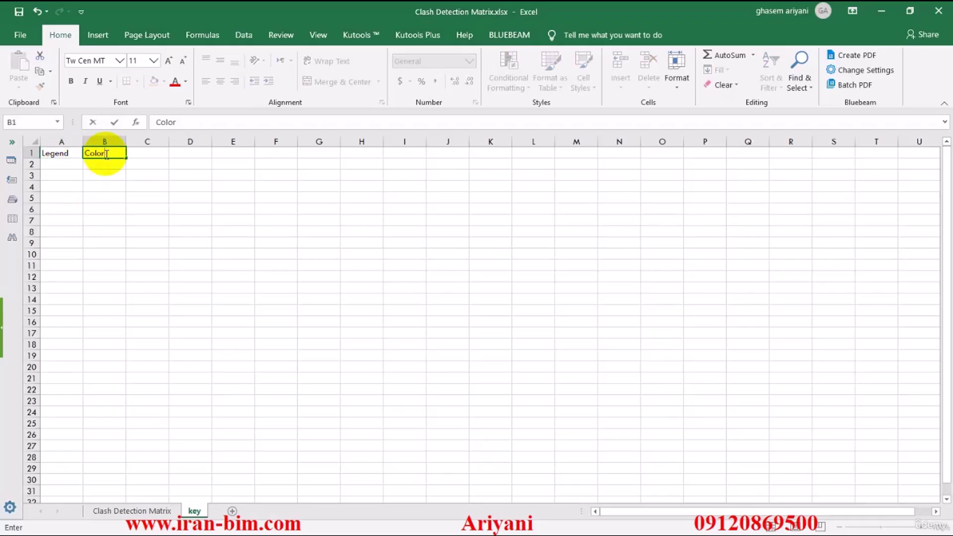
left_click(68, 165)
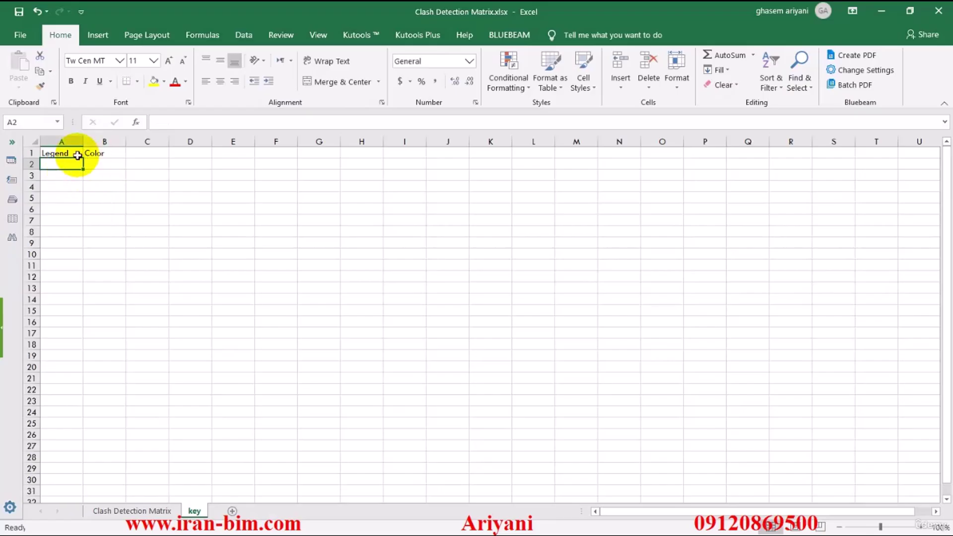
left_click(109, 151)
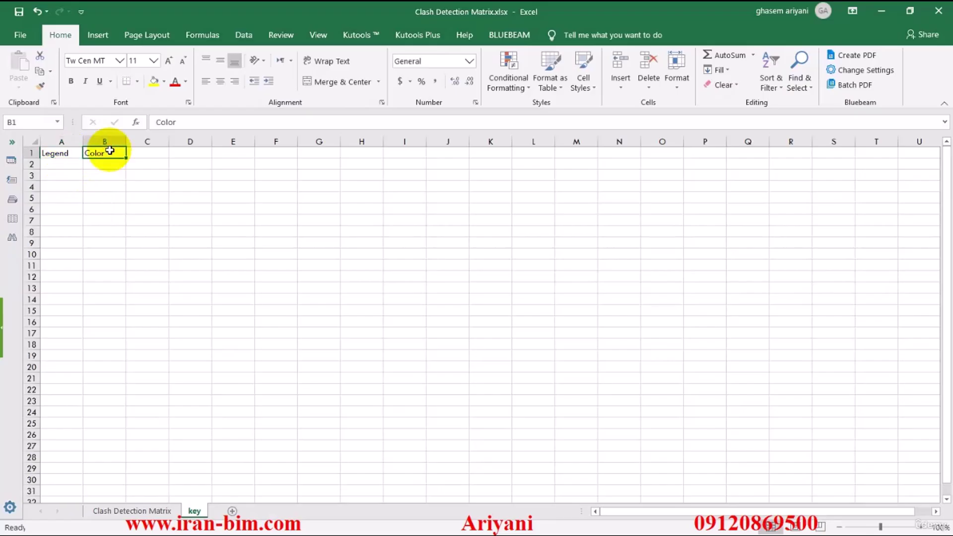
type("Key")
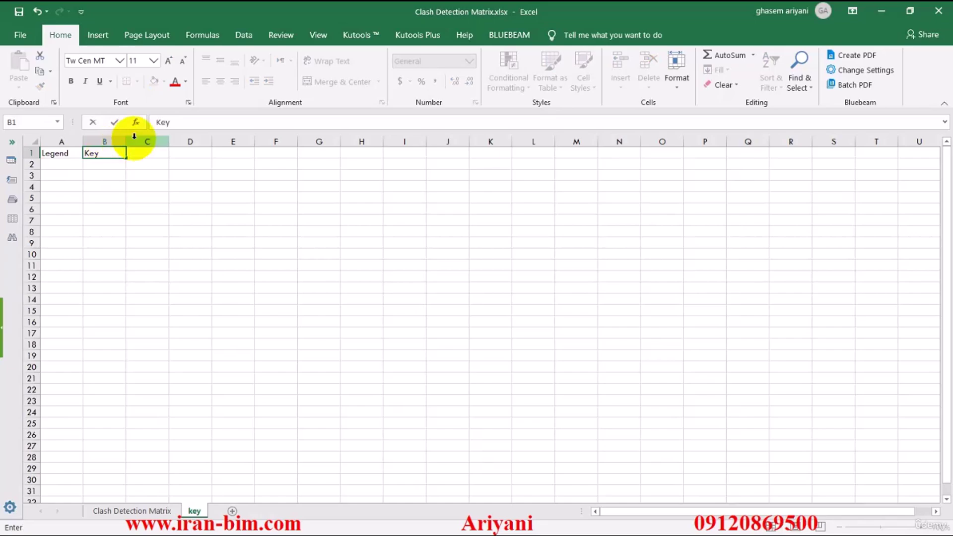
left_click(58, 165)
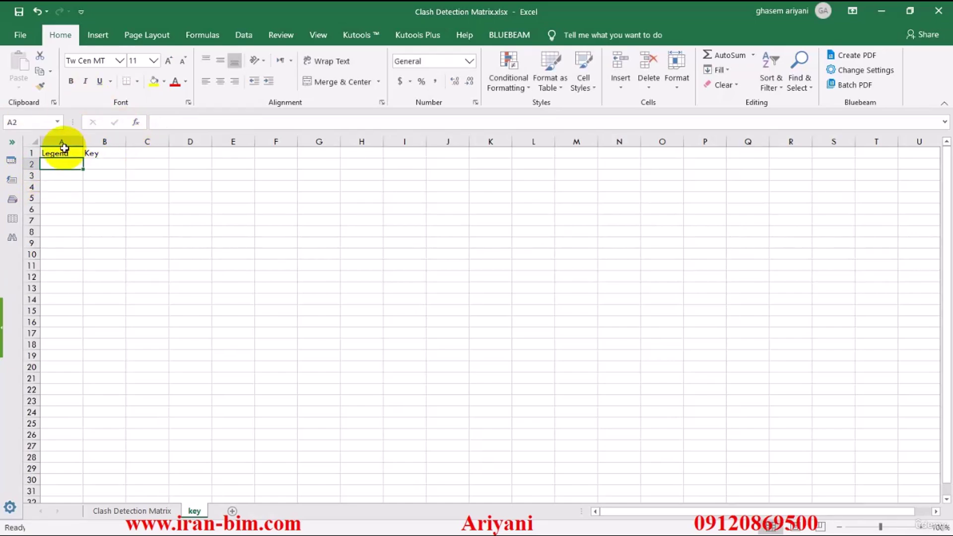
Widen columns A and B slightly and increase the height of row 1 on the key sheet
mouse_move(83, 143)
left_mouse_down()
mouse_move(62, 142)
mouse_move(91, 142)
left_mouse_up()
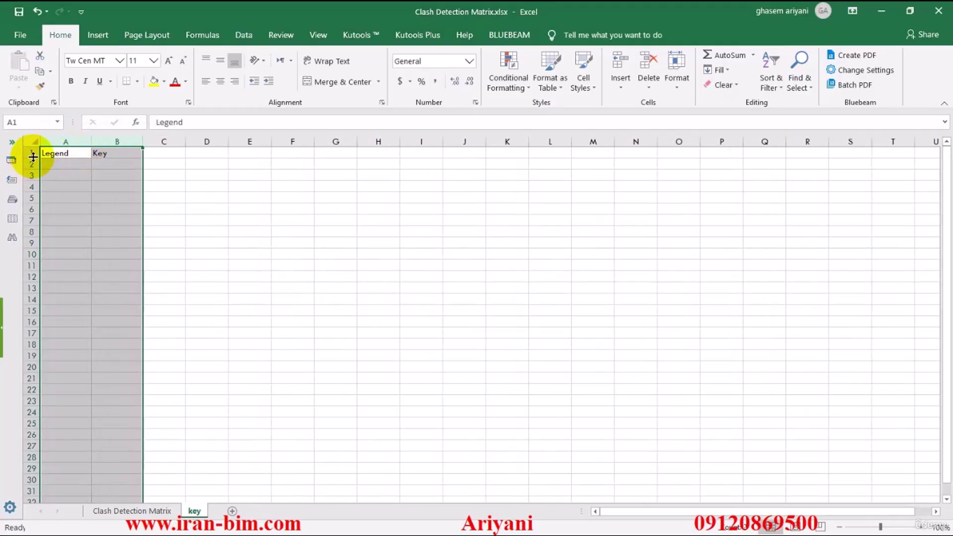
left_click_drag(33, 157, 35, 165)
left_click(53, 202)
left_click(64, 172)
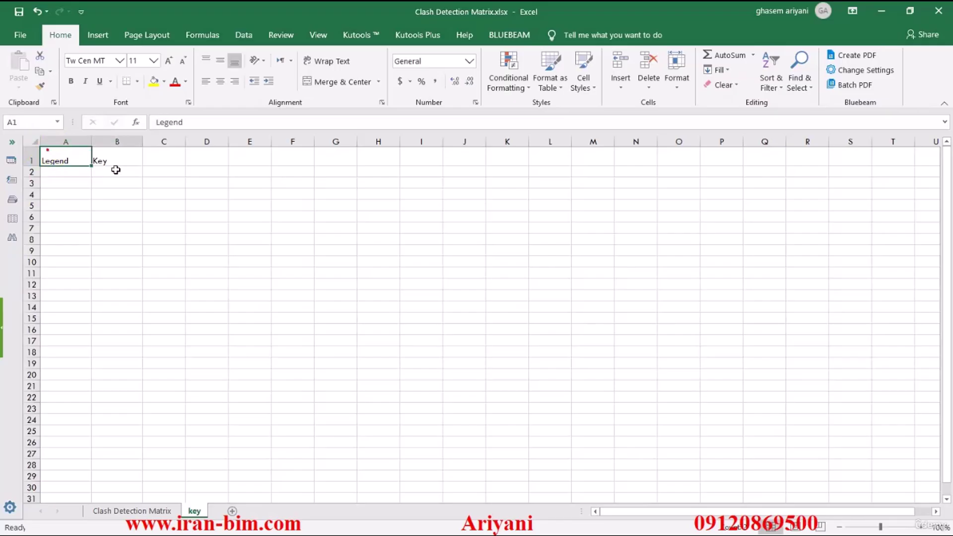
Try a taller height for row 2 on the key sheet
left_click_drag(116, 170, 134, 274)
left_click_drag(31, 178, 33, 186)
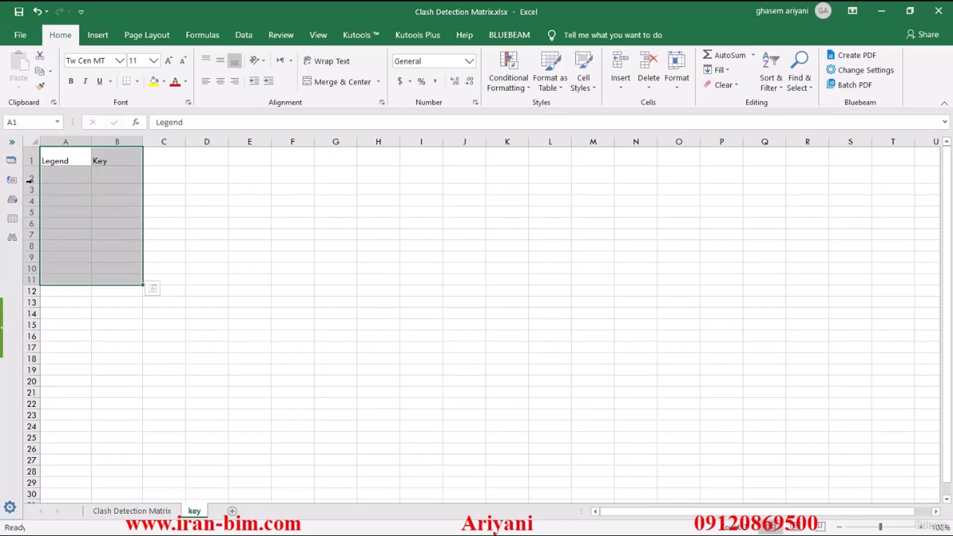
key("ctrl+z")
Fill the legend cell A2 with red and cell A3 with orange
left_click(71, 173)
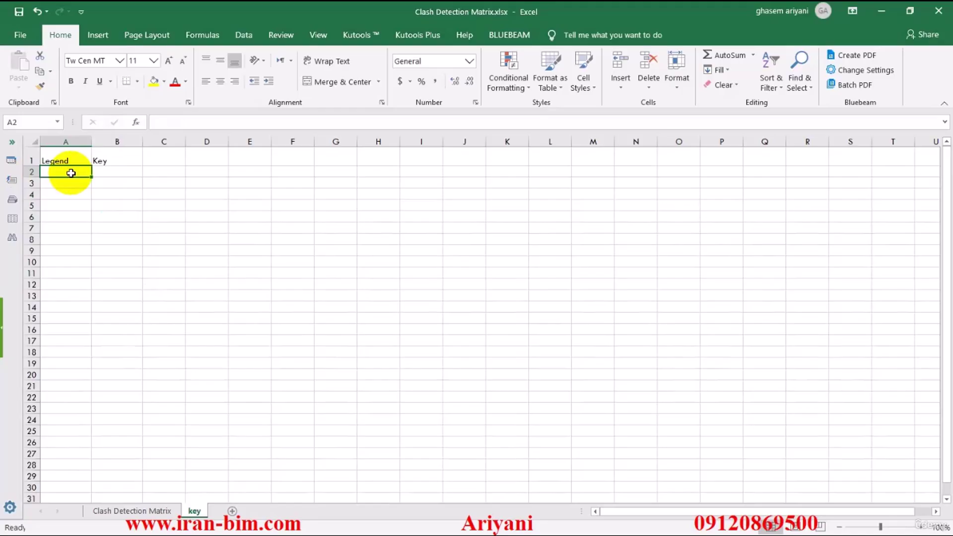
left_click(187, 80)
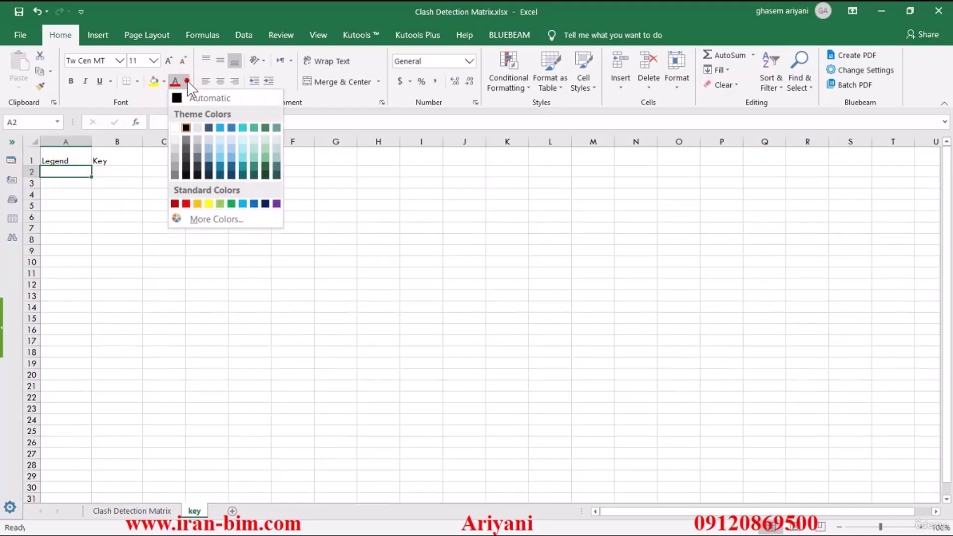
left_click(177, 202)
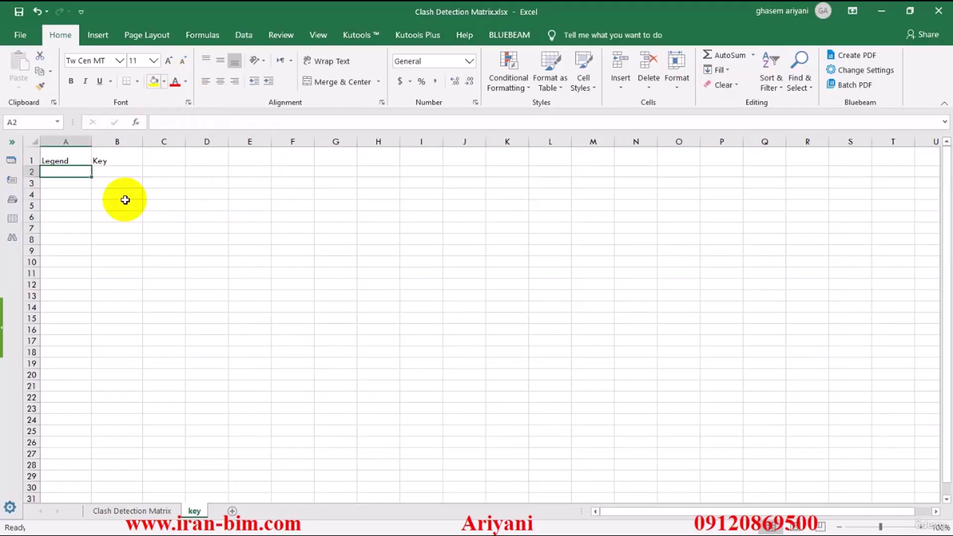
left_click(164, 81)
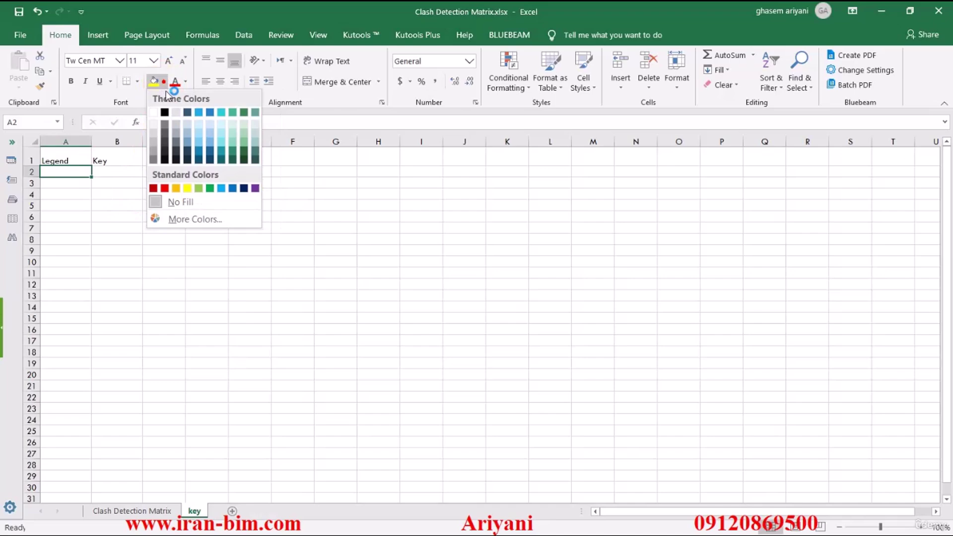
left_click(165, 189)
left_click(76, 185)
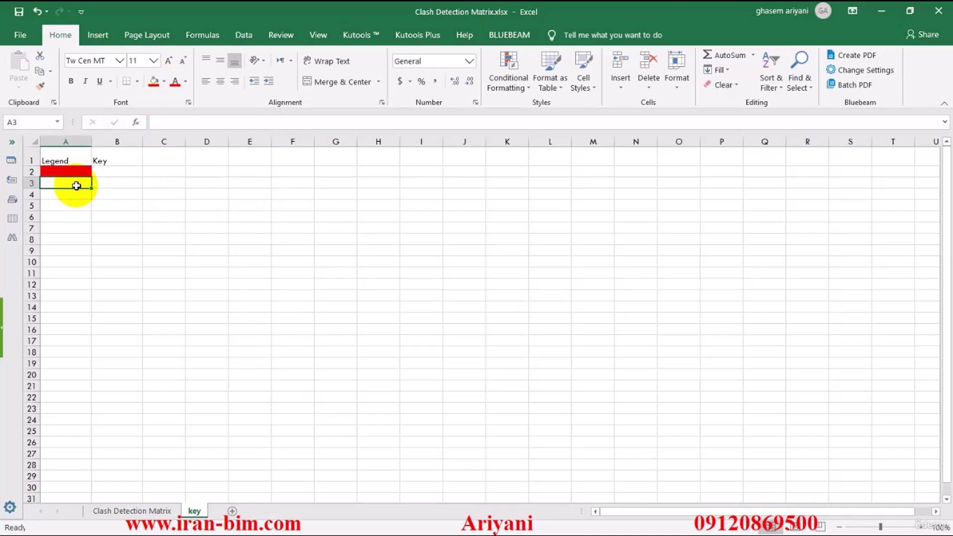
left_click(164, 81)
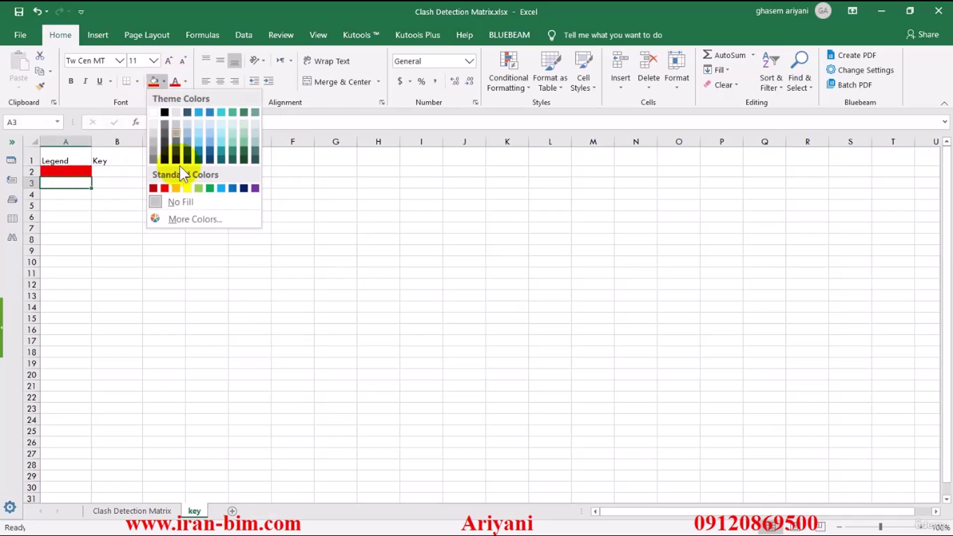
left_click(176, 188)
Fill the legend cell A4 with light blue and cell A5 with green
left_click(70, 196)
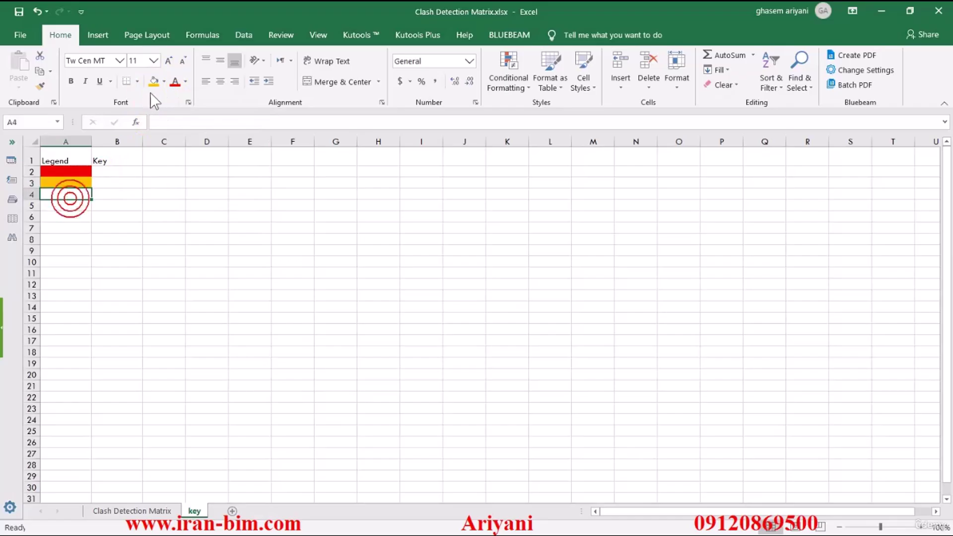
left_click(167, 80)
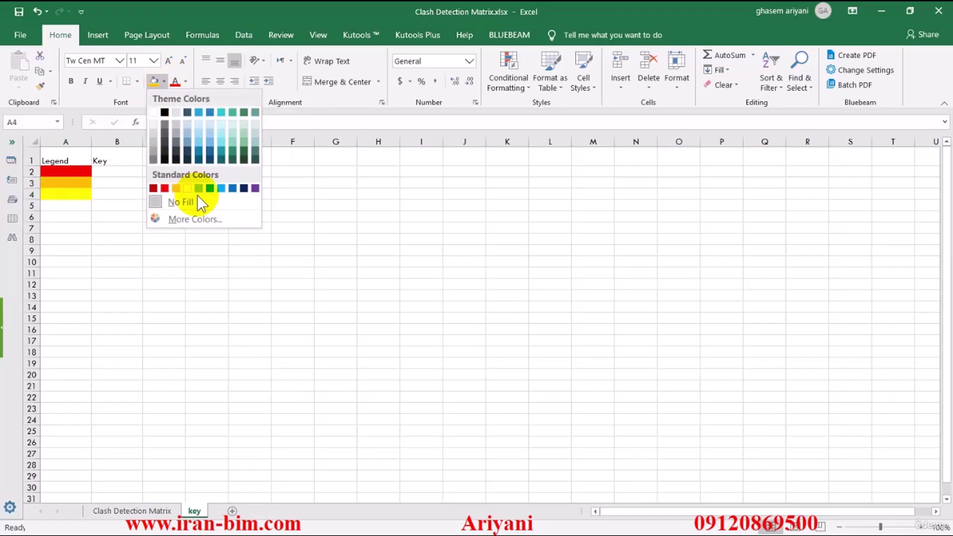
left_click(218, 187)
left_click(75, 205)
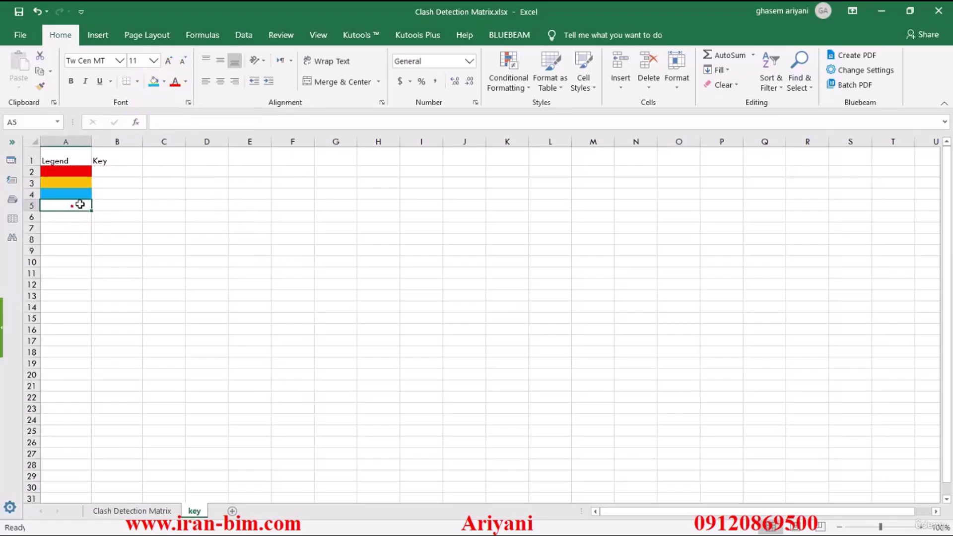
left_click(166, 80)
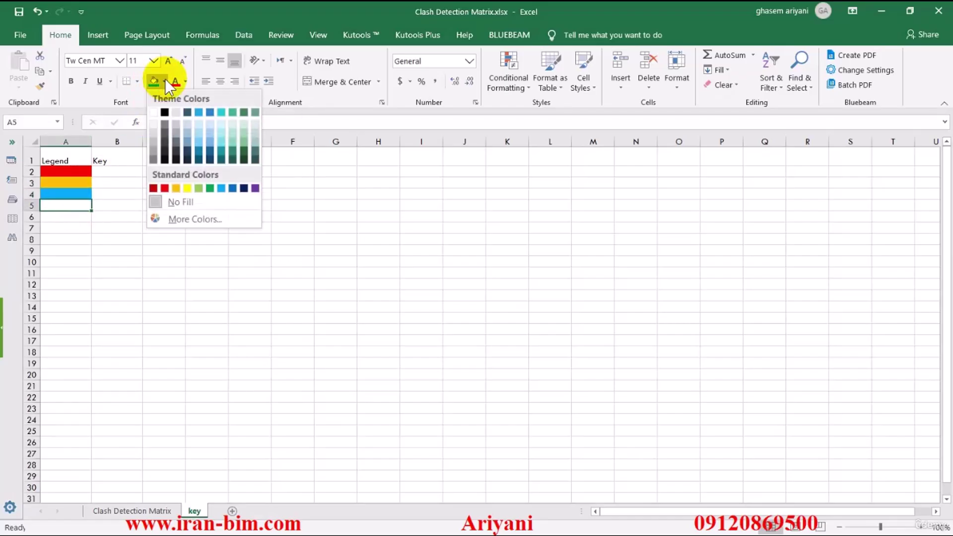
left_click(209, 187)
Leave row 6 empty and fill cell A7 on the key sheet with dark gray
left_click(72, 228)
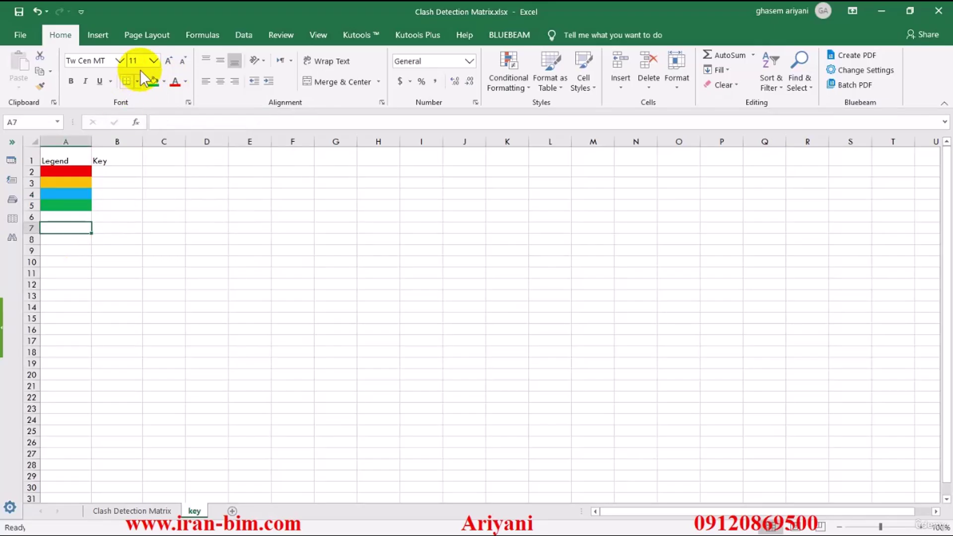
left_click(164, 81)
left_click(153, 158)
left_click(125, 253)
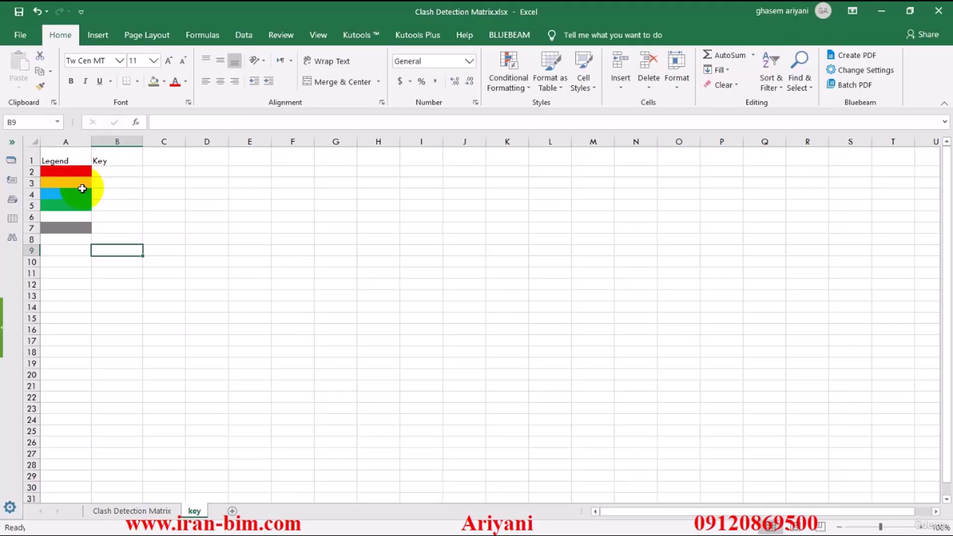
Open the Clash Detection Matrix sheet and try a red fill on the gray cell H4
left_click(133, 511)
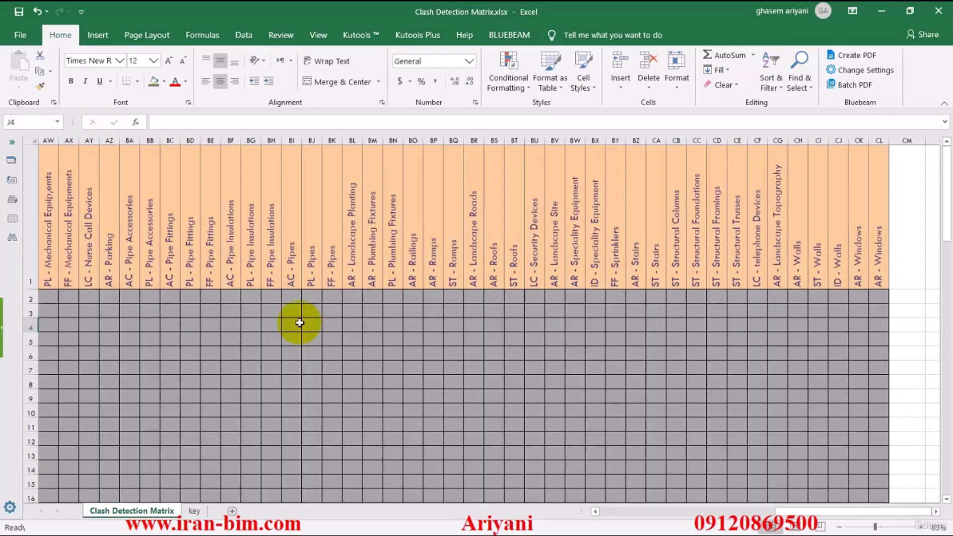
left_click(300, 323)
scroll(300, 322, "down", 3)
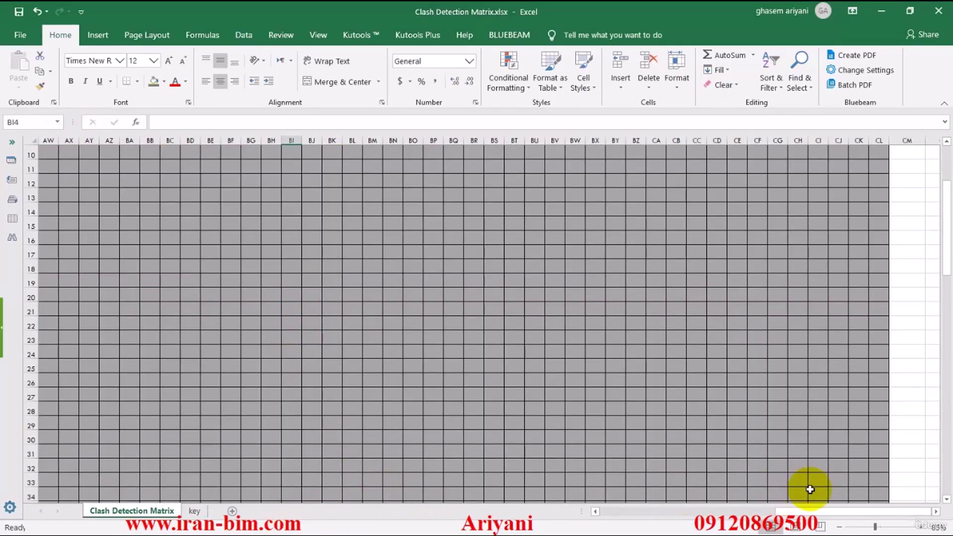
left_click_drag(814, 516, 643, 511)
scroll(242, 326, "up", 3)
left_click(164, 307)
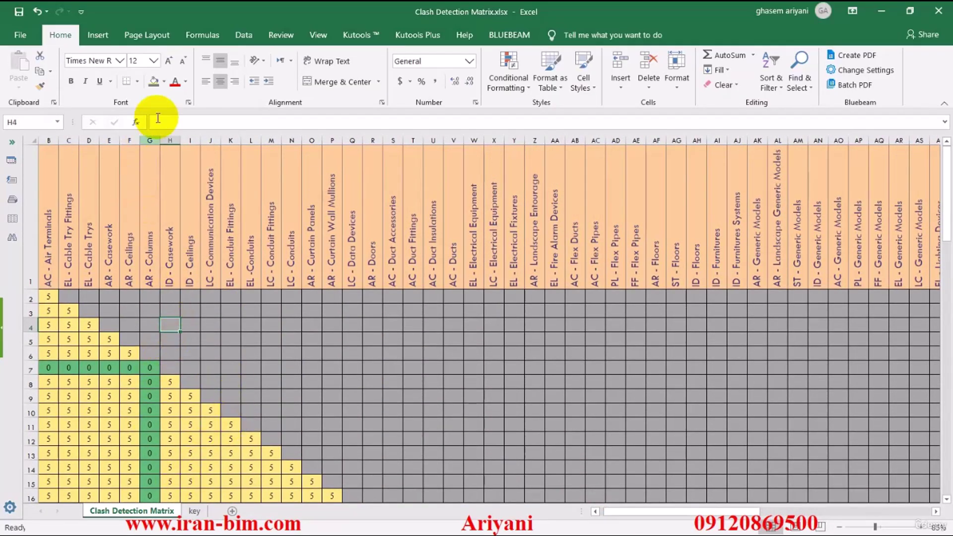
left_click(165, 81)
left_click(165, 187)
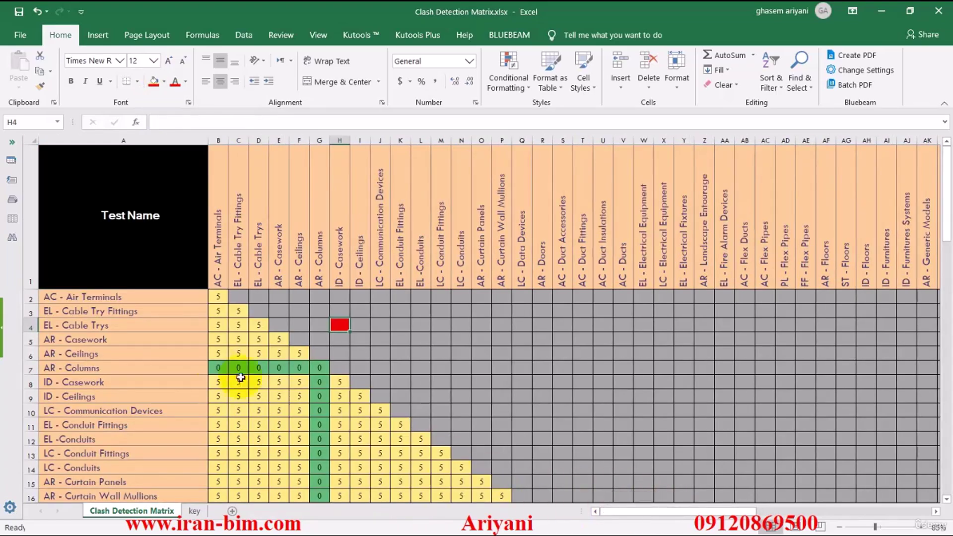
Trace the EL - Cable Trys row and ID - Casework column to cell H4 and undo its red fill
left_click_drag(84, 327, 340, 322)
left_click_drag(336, 241, 338, 325)
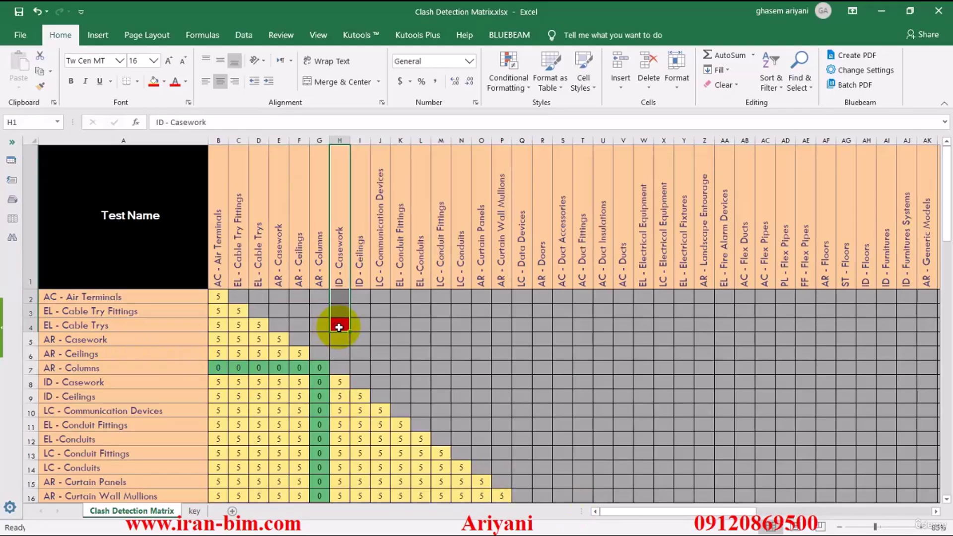
left_click(339, 325)
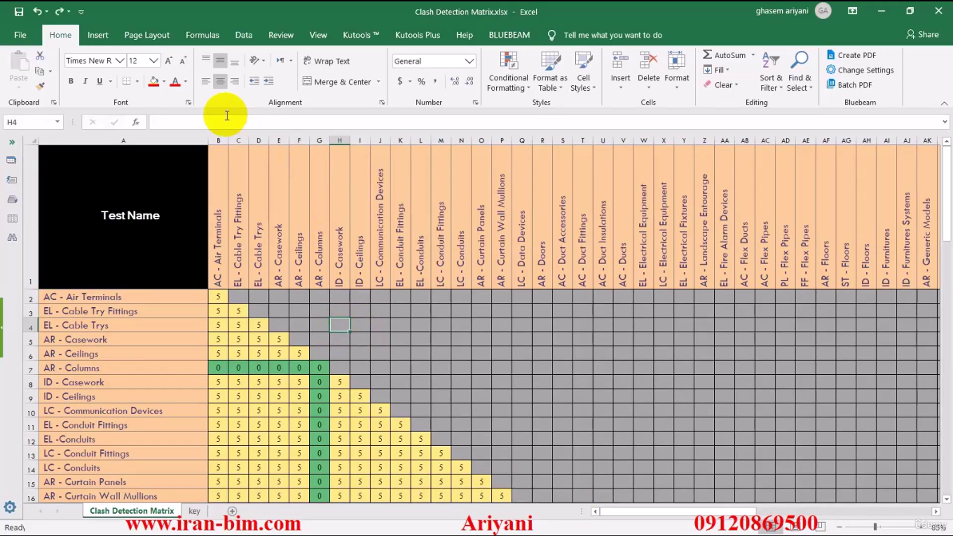
Return to the key sheet and replace the gray fill of cell A7 with a custom light orange, RGB 253, 197, 115
left_click(195, 511)
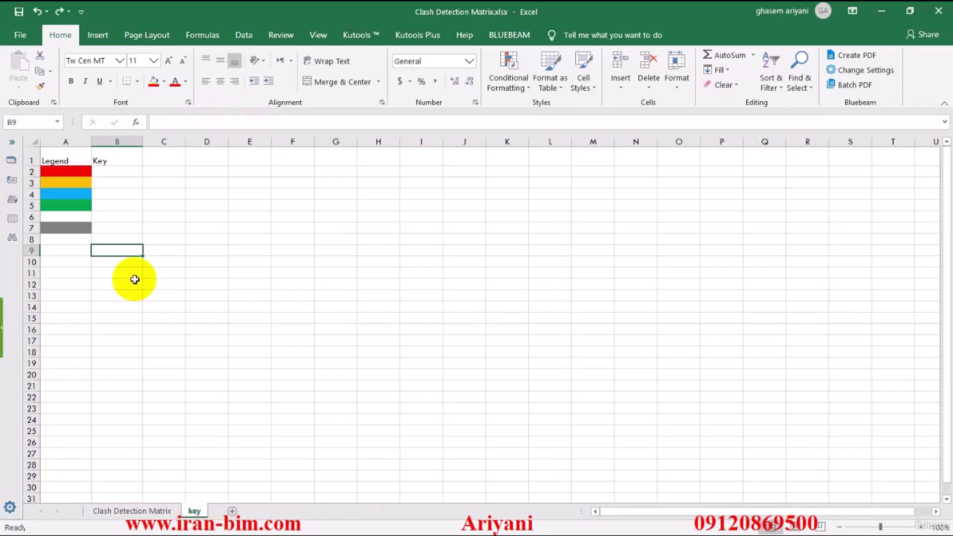
left_click(70, 228)
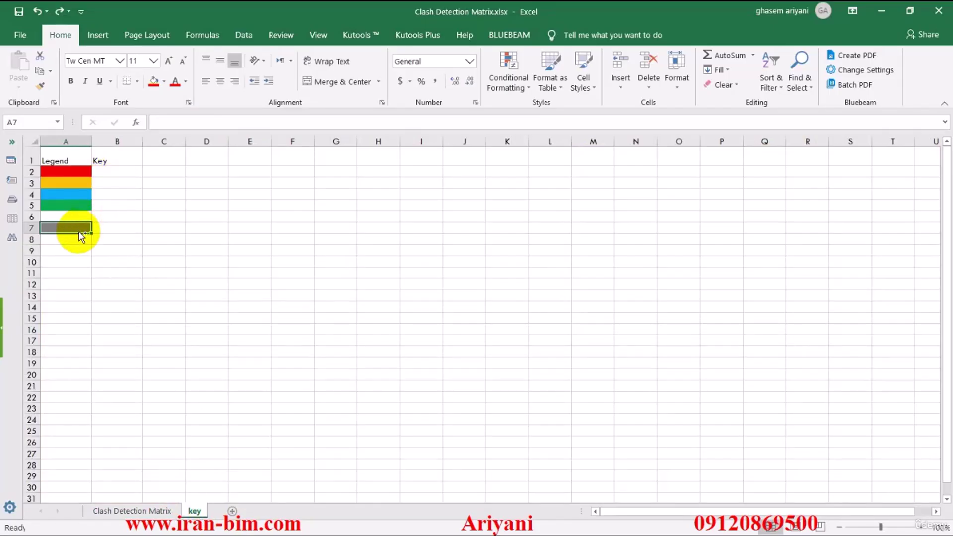
left_click(130, 510)
left_click(196, 511)
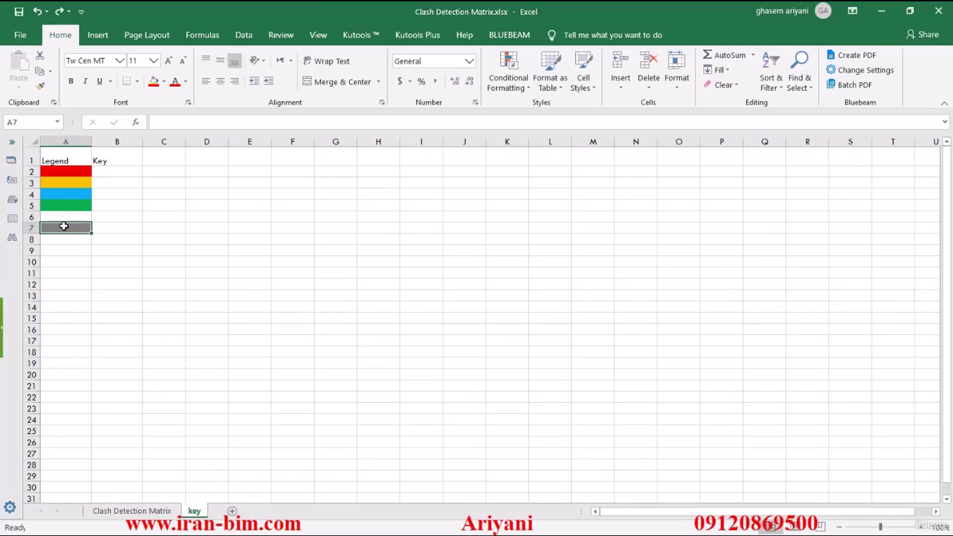
left_click(164, 82)
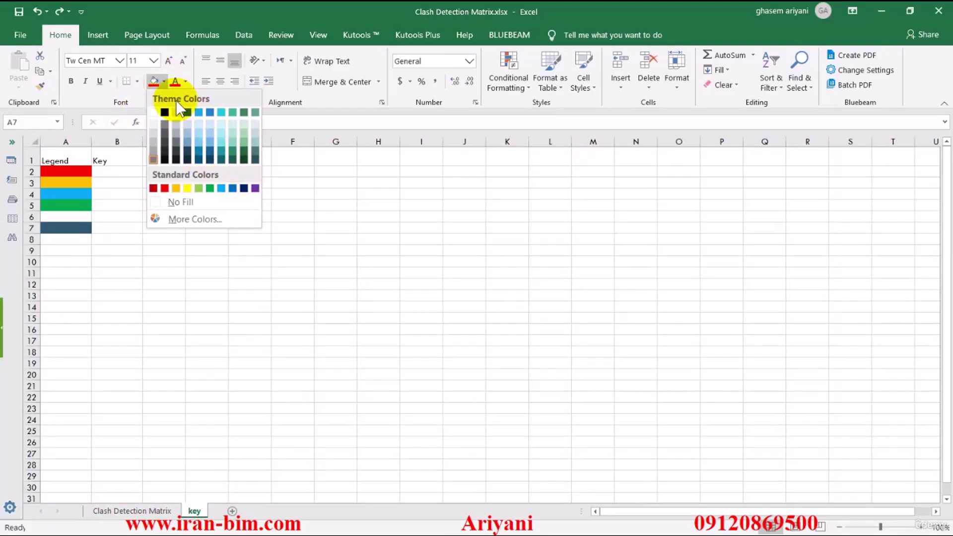
left_click(188, 219)
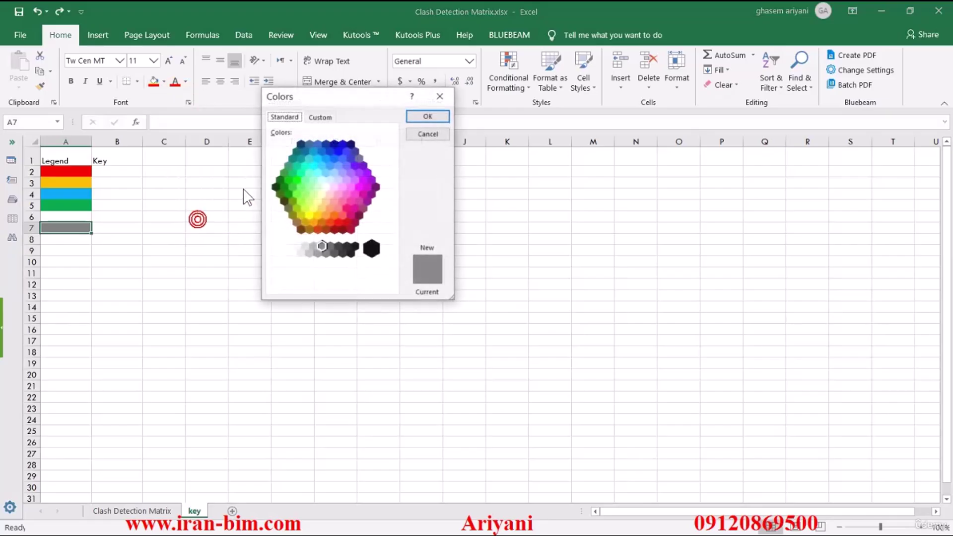
left_click(319, 117)
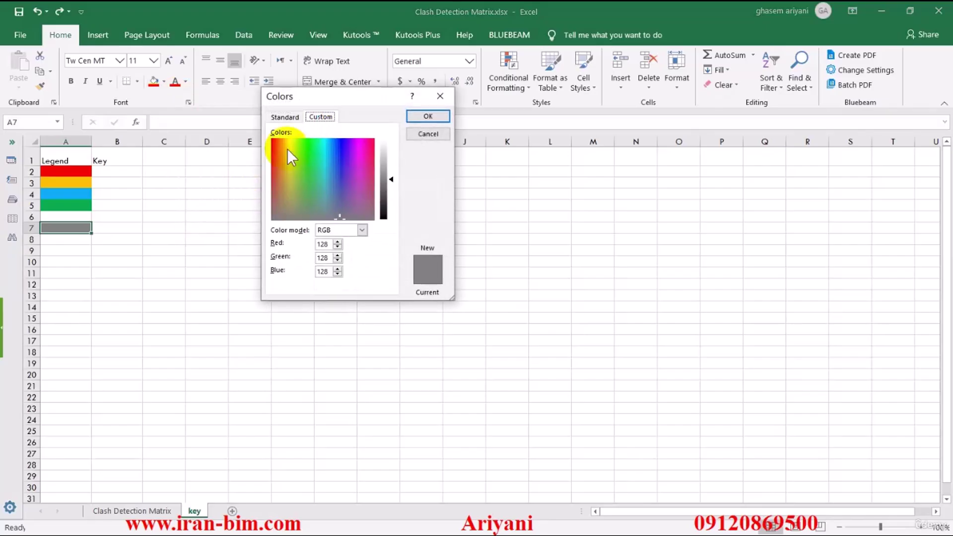
left_click_drag(287, 148, 279, 147)
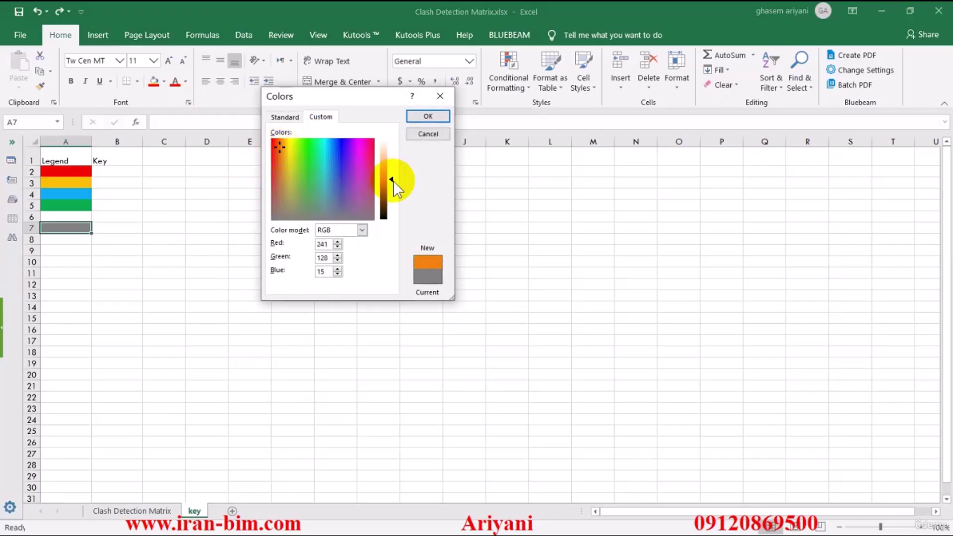
left_click_drag(394, 181, 385, 156)
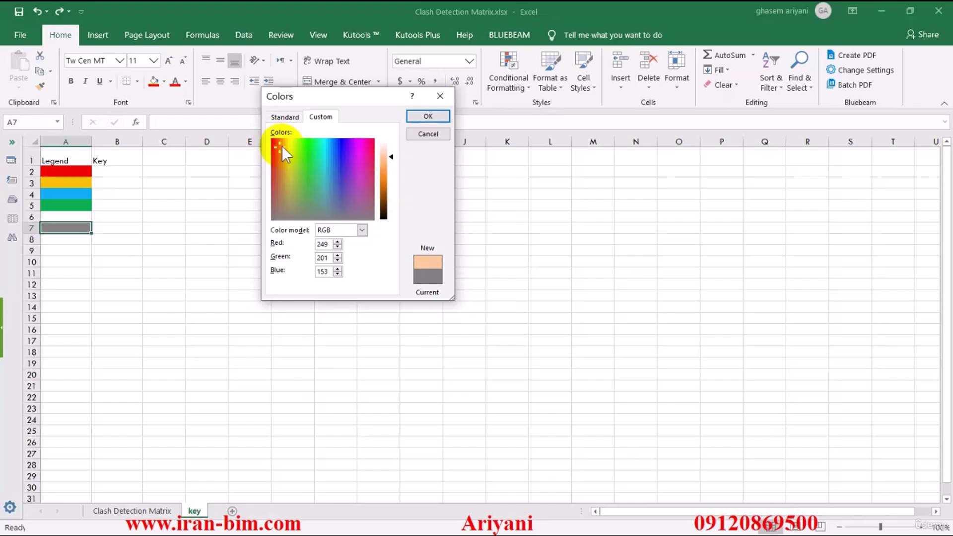
left_click_drag(286, 153, 281, 145)
left_click(392, 162)
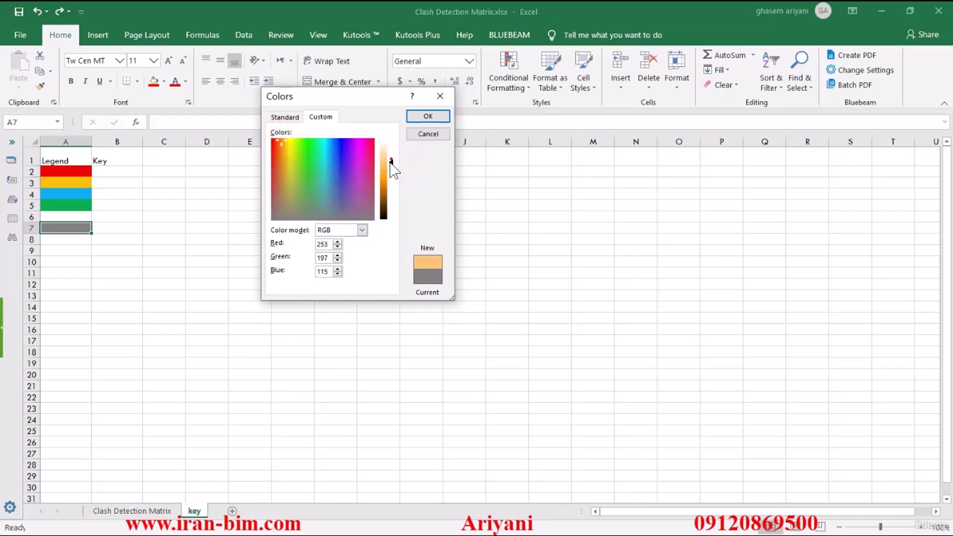
left_click(428, 116)
left_click(135, 262)
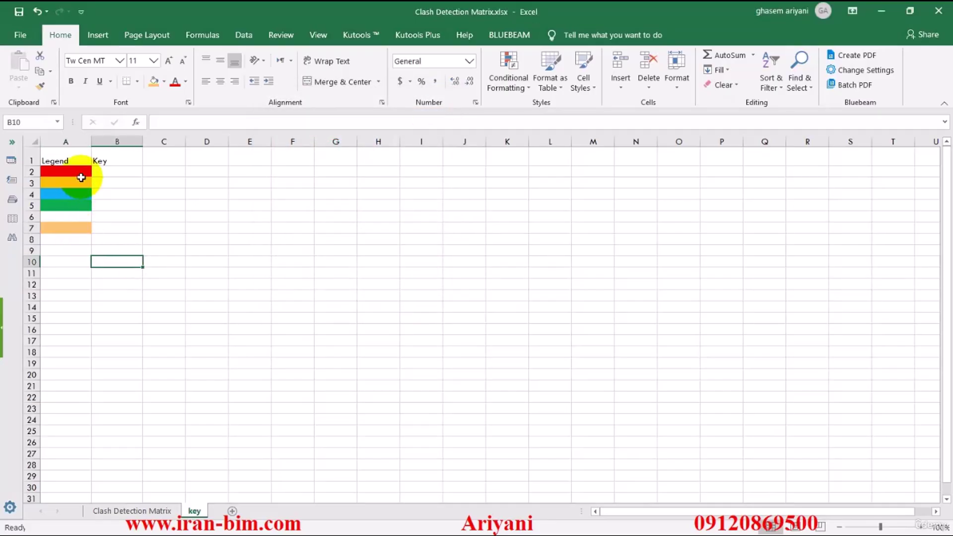
Widen column B and center the Legend and Key headers horizontally and vertically in their cells
left_click(124, 173)
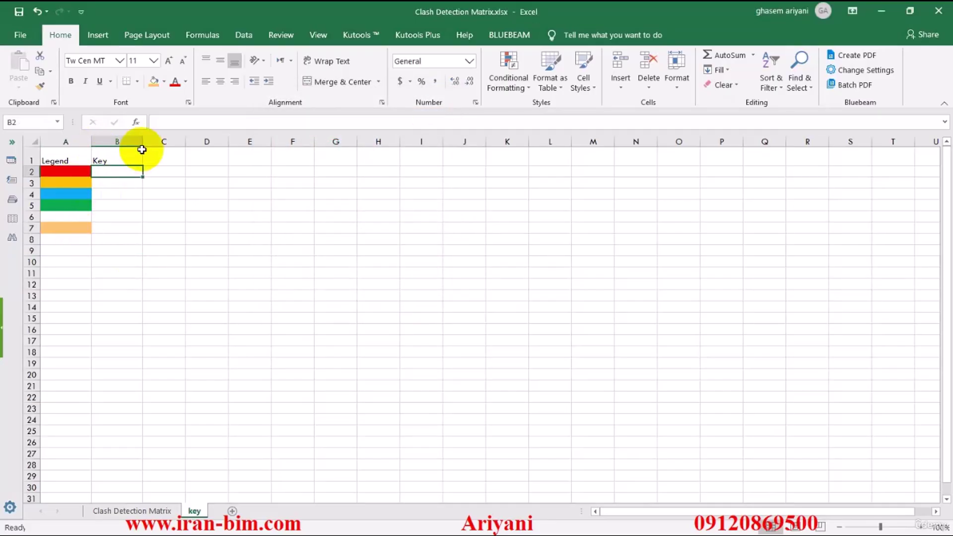
left_click_drag(143, 150, 186, 144)
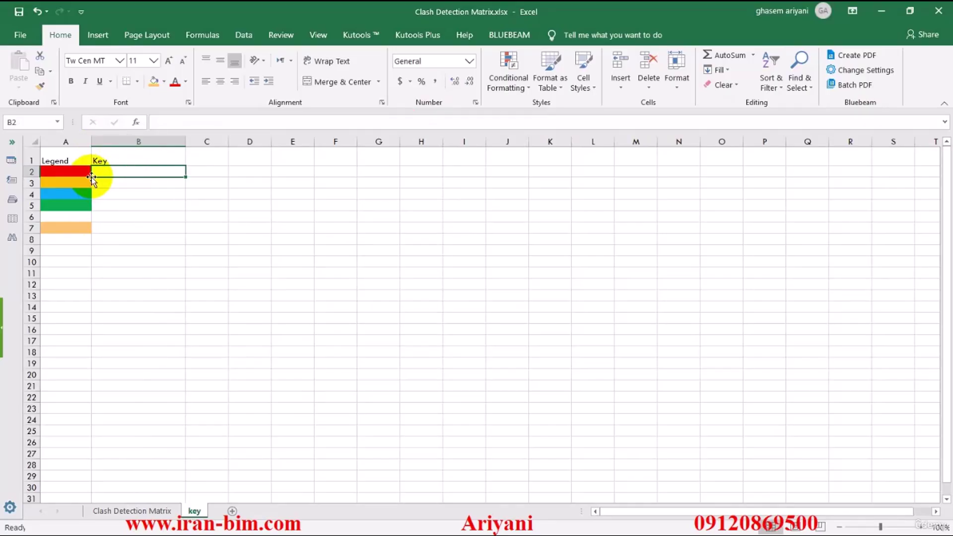
left_click_drag(64, 158, 115, 158)
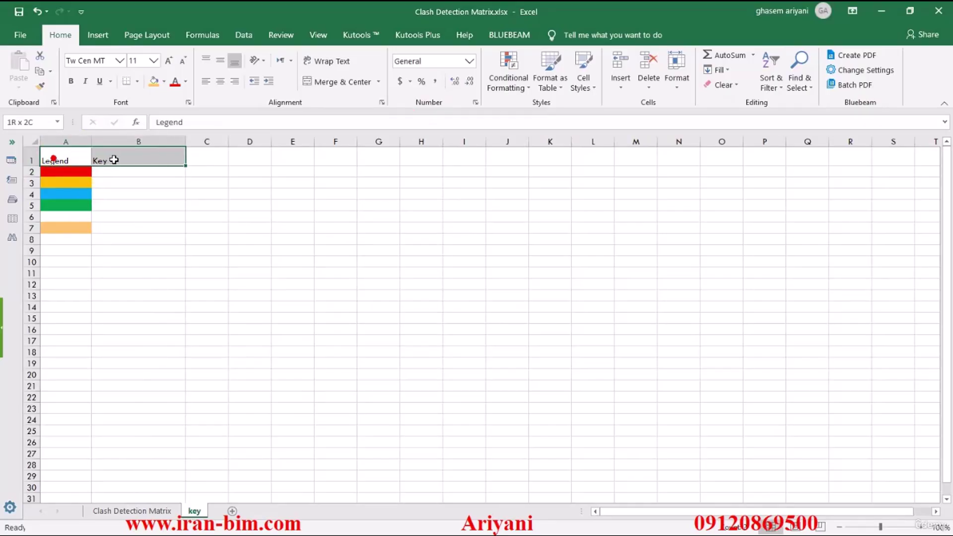
left_click(233, 81)
left_click(220, 61)
left_click(220, 81)
left_click(130, 182)
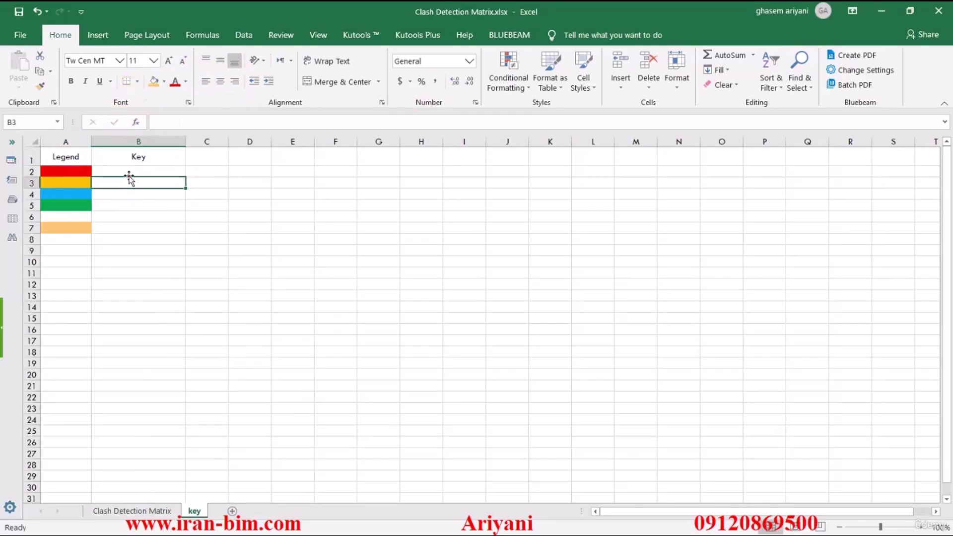
Enter H in cell C2, in the row of the red legend color
left_click(128, 170)
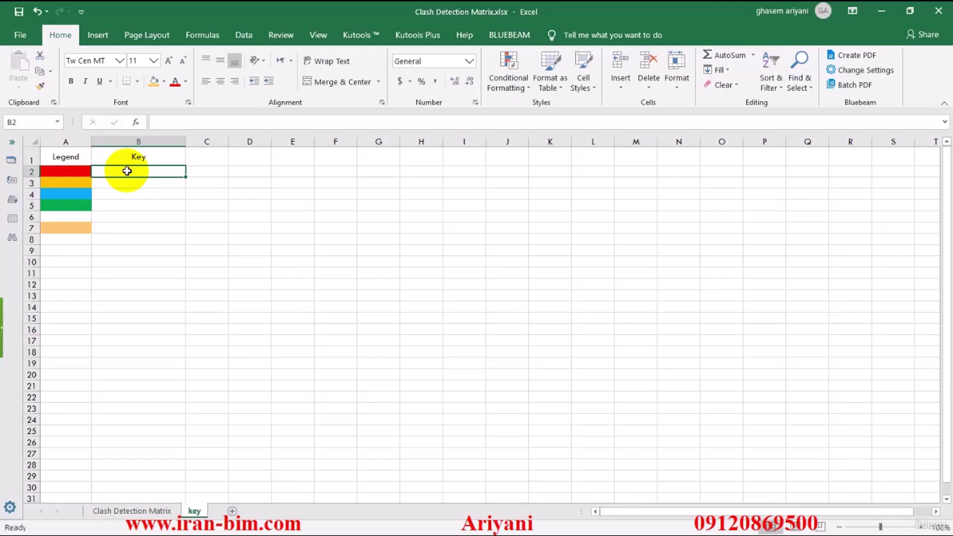
left_click(206, 171)
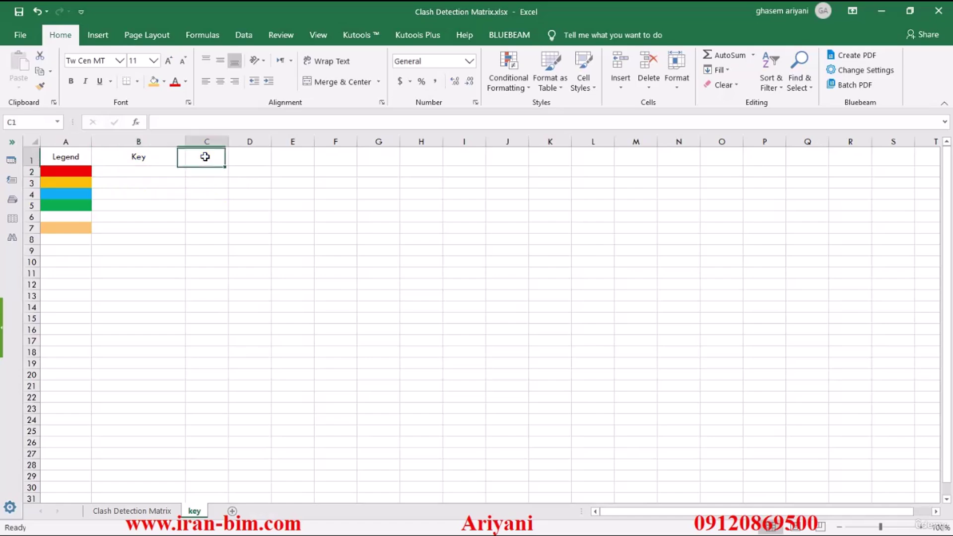
left_click(206, 175)
type("H")
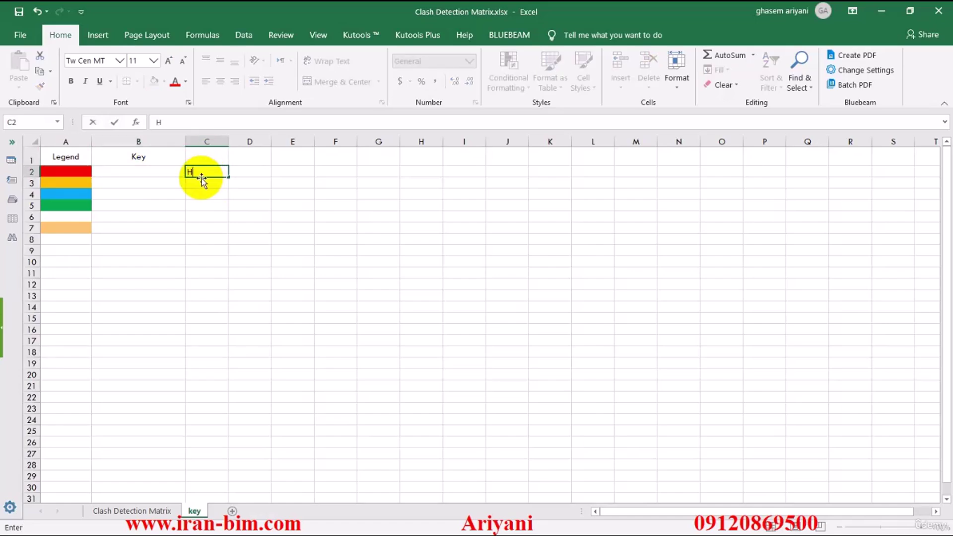
key("Return")
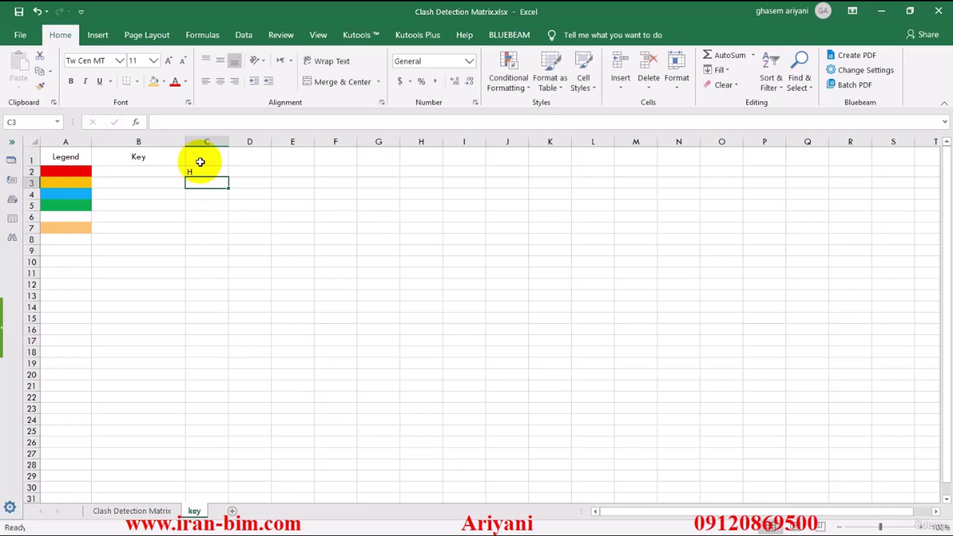
left_click(197, 162)
left_click(203, 175)
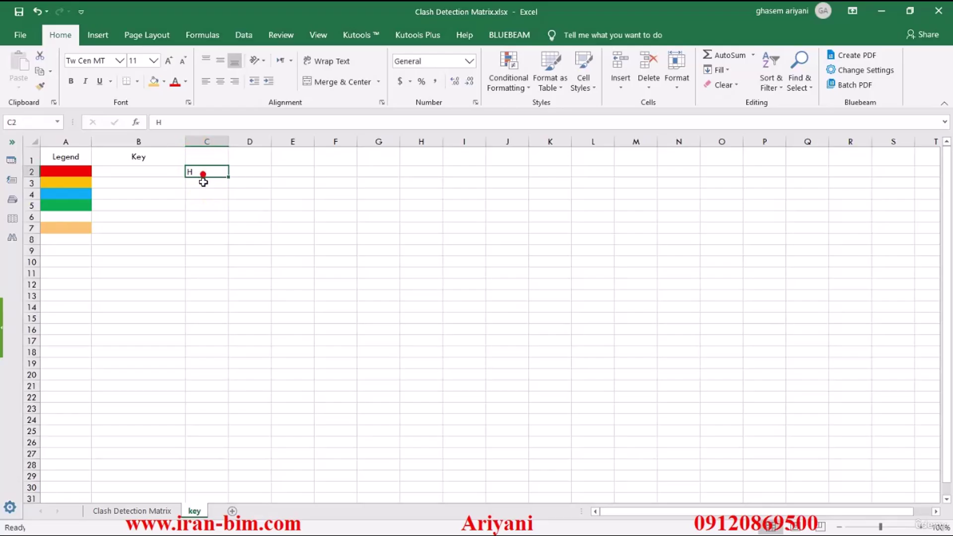
left_click(203, 183)
Enter the key text "همیشه نیاز به هماهنگی دارد" in cell B2 for the red legend color
left_click(134, 163)
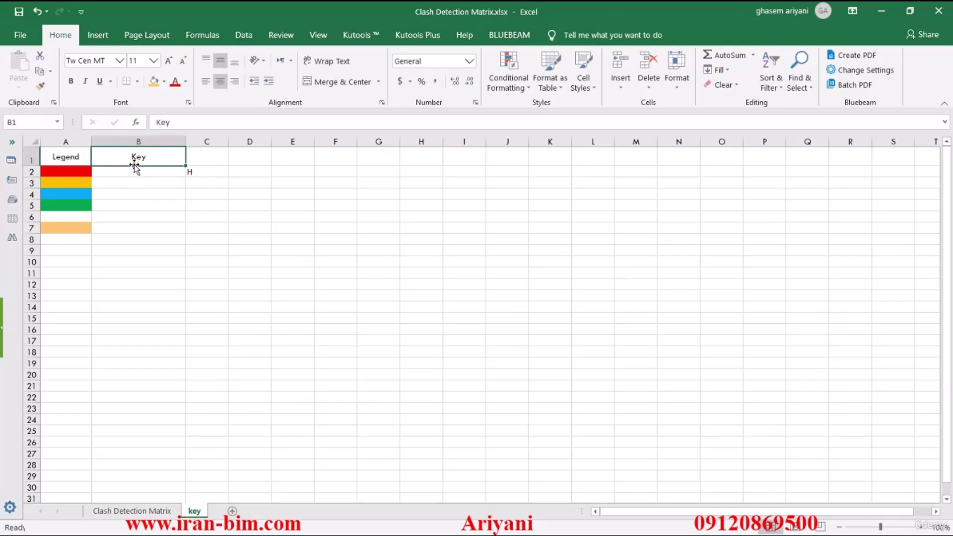
left_click(135, 172)
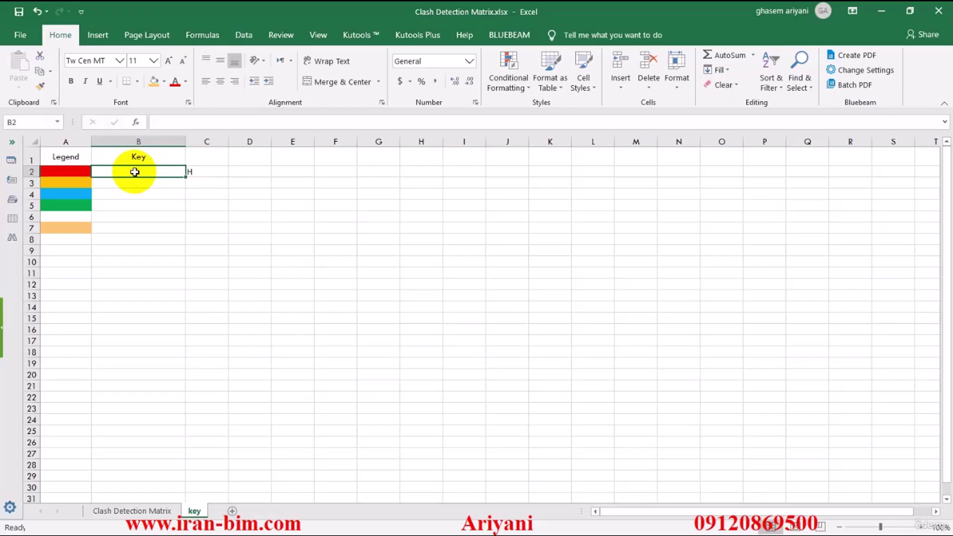
type("همیشه نیاز")
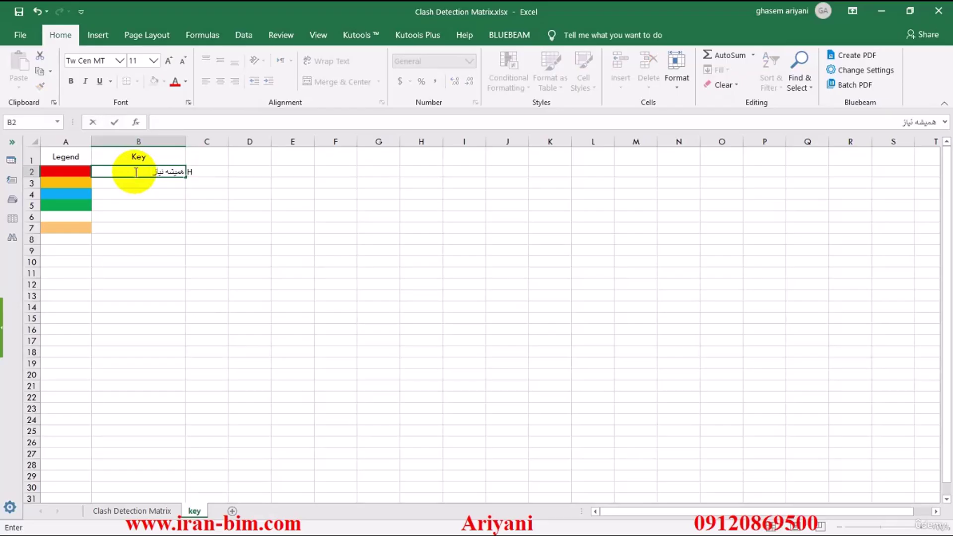
type(" به هماهنگی دارد")
left_click(136, 186)
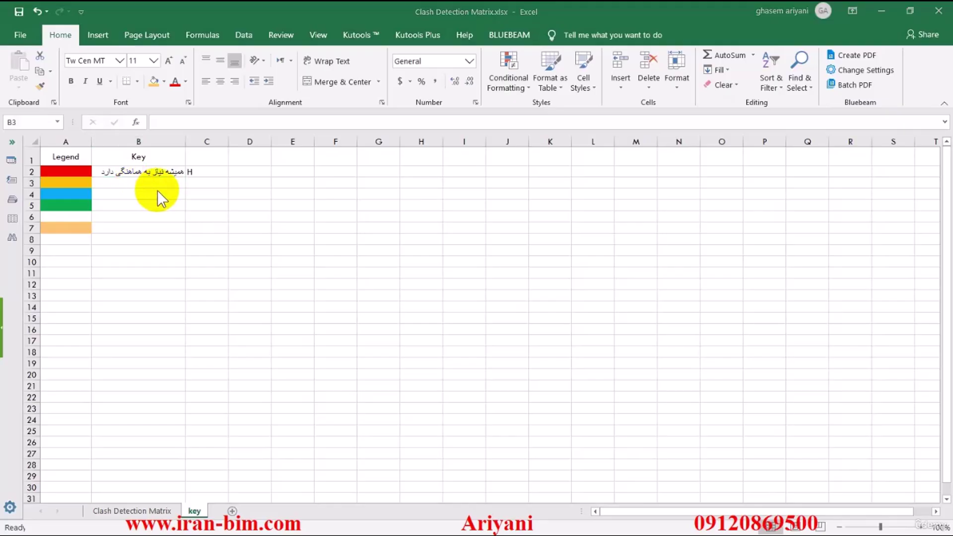
Enter "گاهی نیاز به بررسی دارد" in cell B3 and "به ندرت نیاز به بررسی دارد" in cell B4
left_click(158, 186)
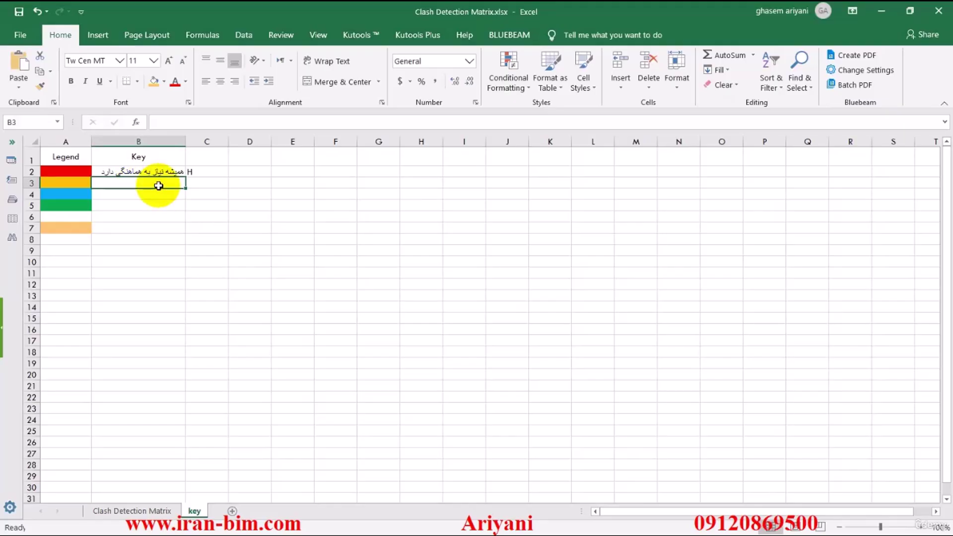
type("گاهی نیاز ب")
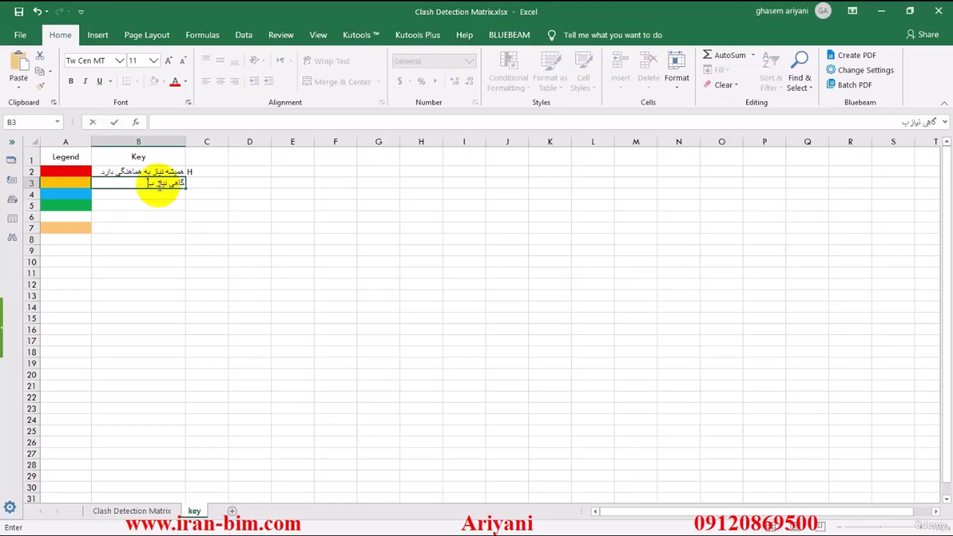
type("ه بررسی دارد")
key("Return")
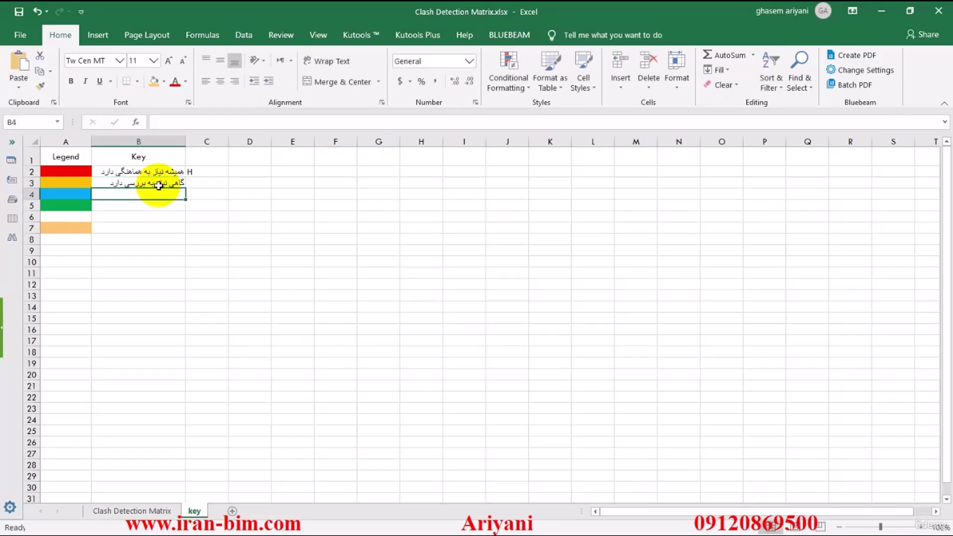
type("به ندرت")
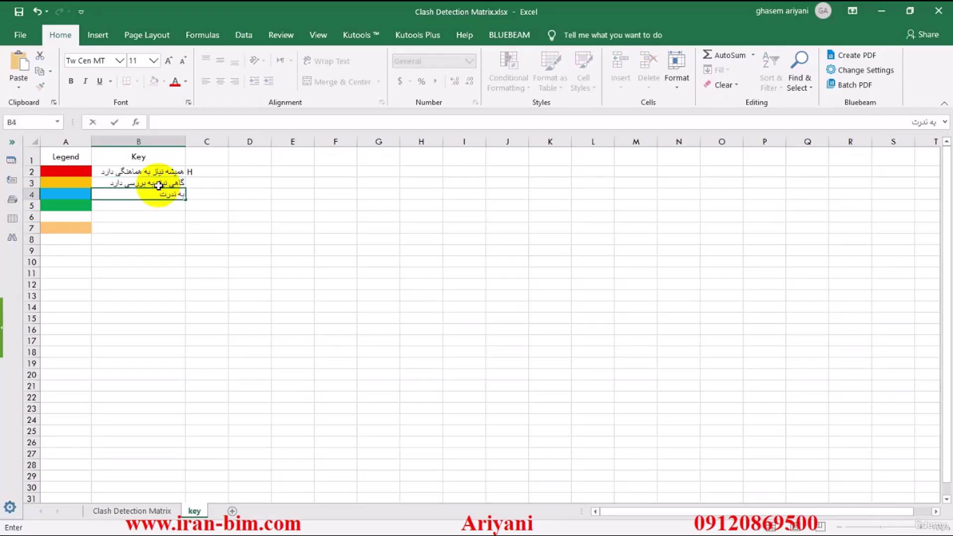
type(" نیاز به بررسی دارد")
Enter "مرتبط نمی باشد" in cell B5 for green and "دپلیکیت" in cell B7 for light orange
left_click(166, 205)
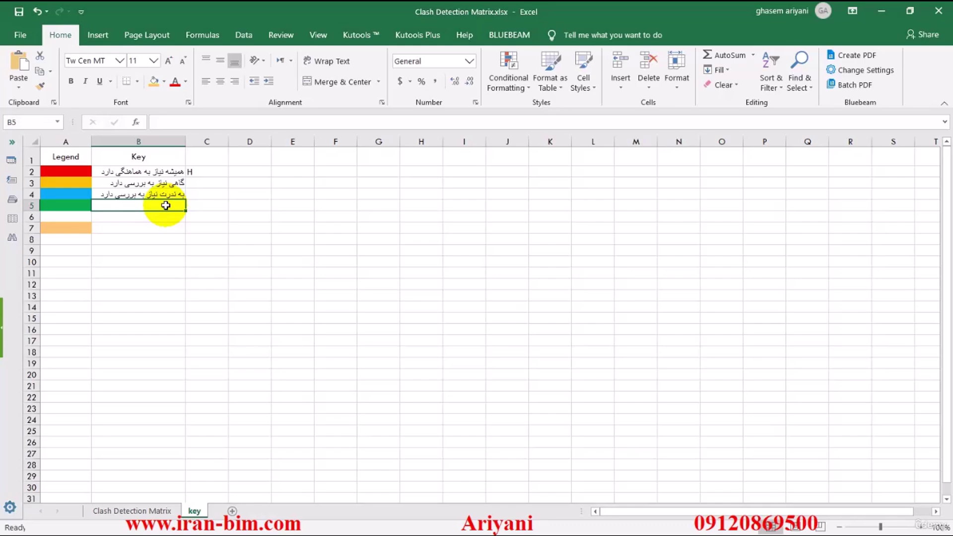
type("مرتب")
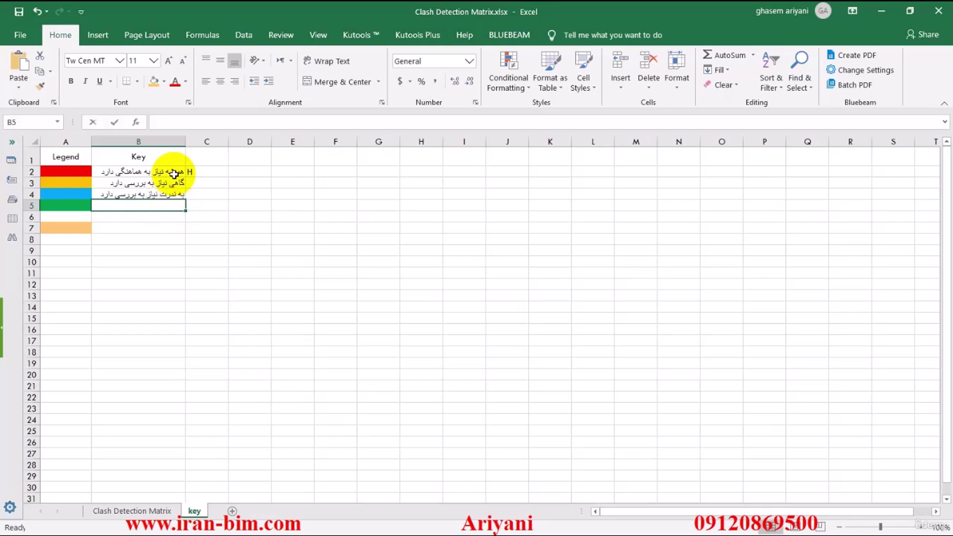
type("ط")
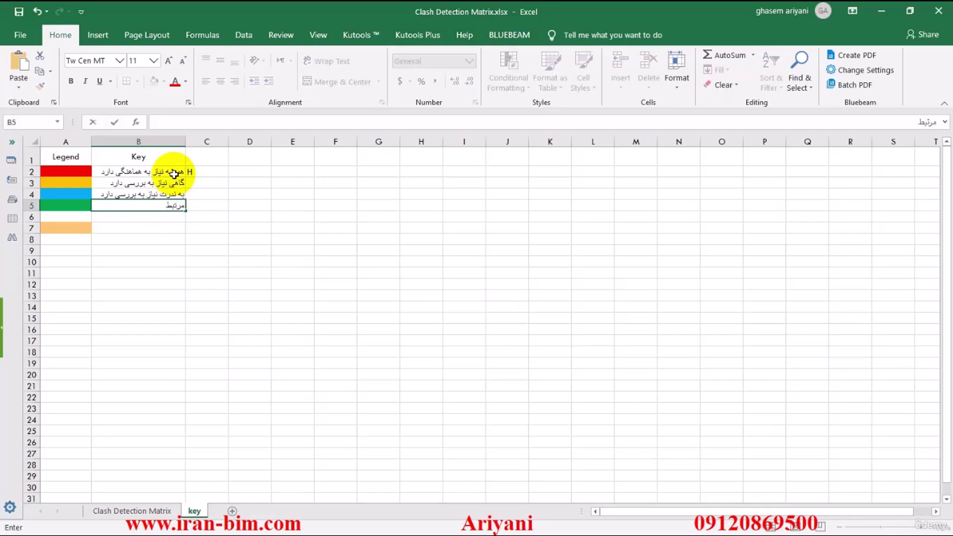
type(" نمی باشد")
left_click(146, 230)
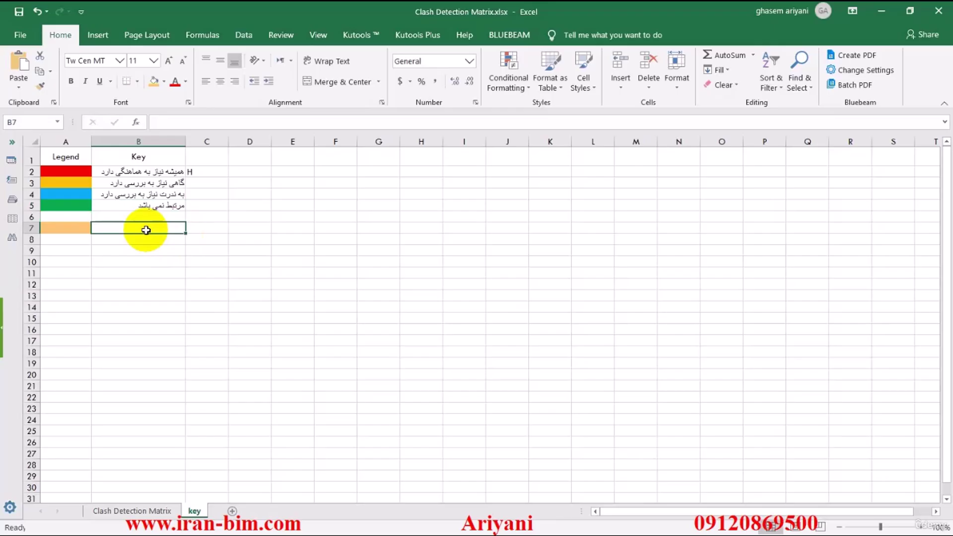
type("د")
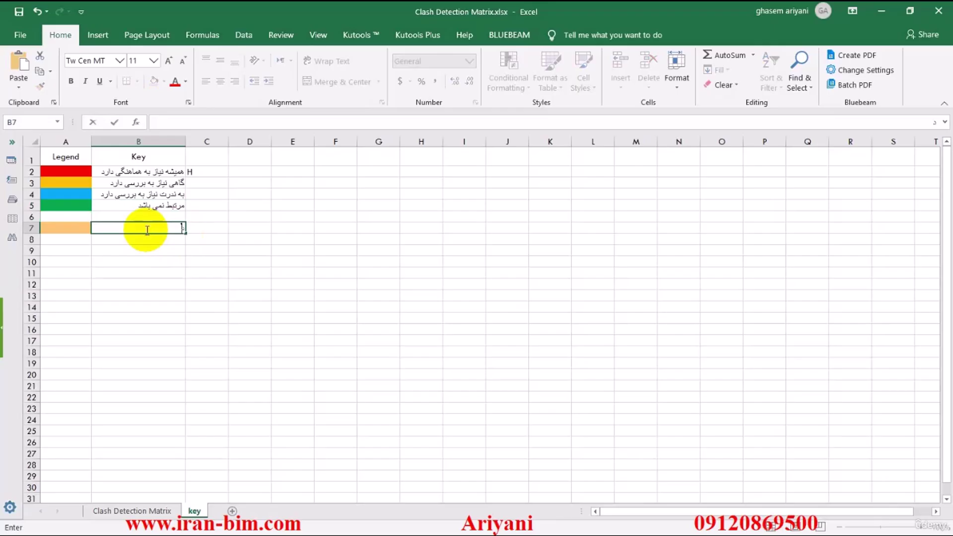
type("یلیکیت")
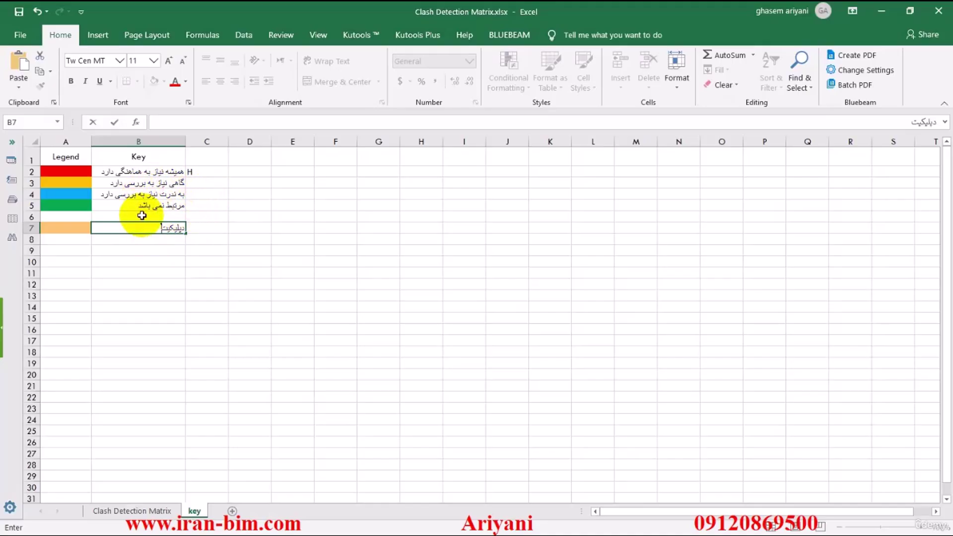
Add the header "number" in cell D1 of the key sheet
left_click(250, 172)
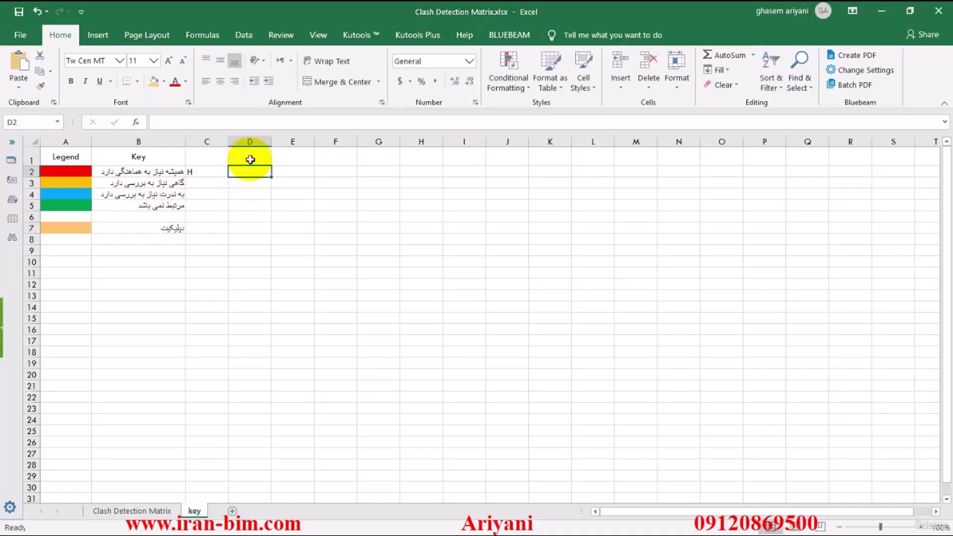
left_click(248, 160)
type("n")
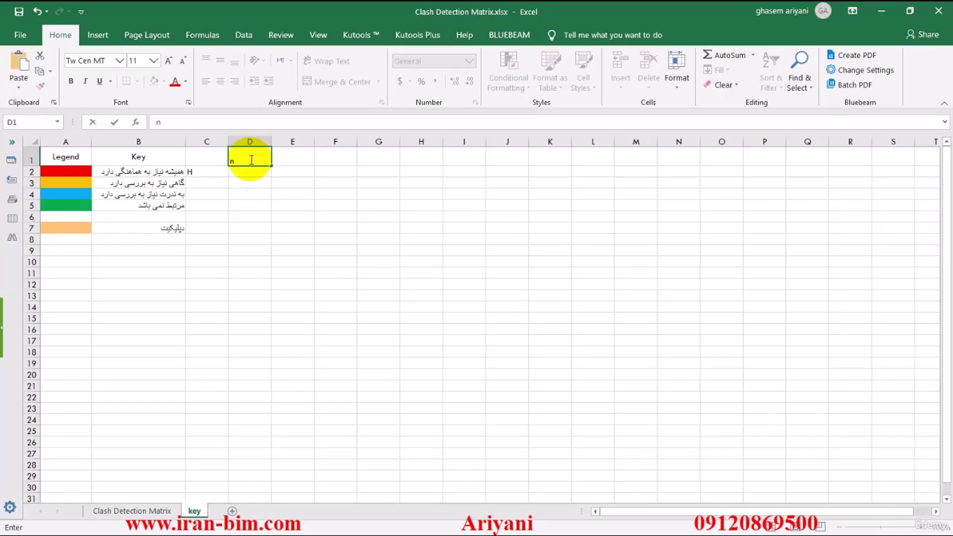
type("umber")
Number the legend colors in column D, entering 1 to 4 in D2 through D5 and 5 in D7
left_click(254, 172)
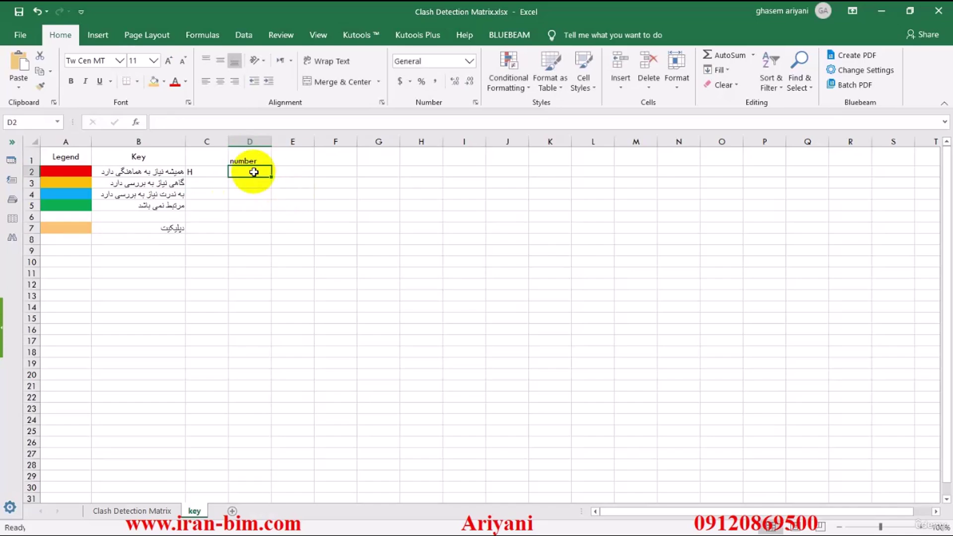
type("1")
left_click(251, 183)
type("2")
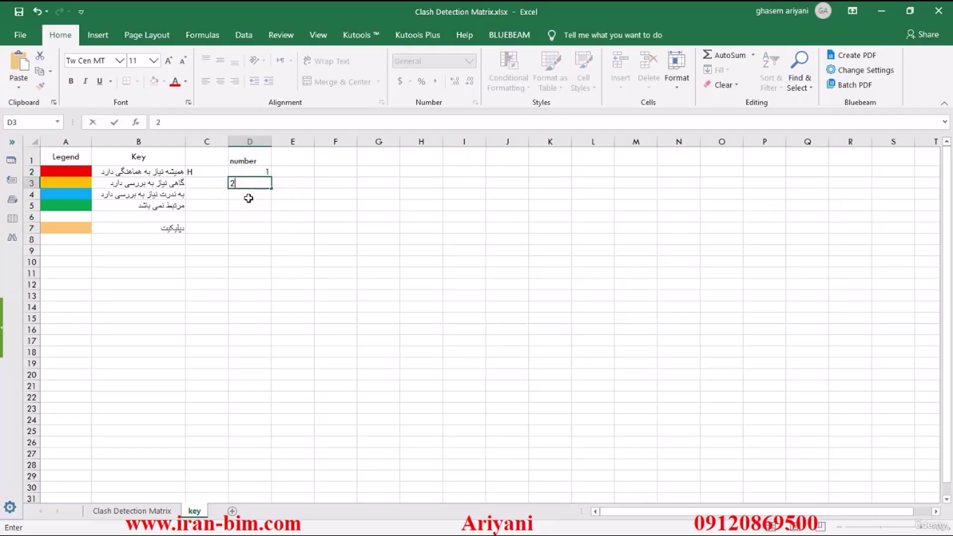
left_click(248, 195)
type("3")
left_click(249, 206)
type("4")
left_click(248, 227)
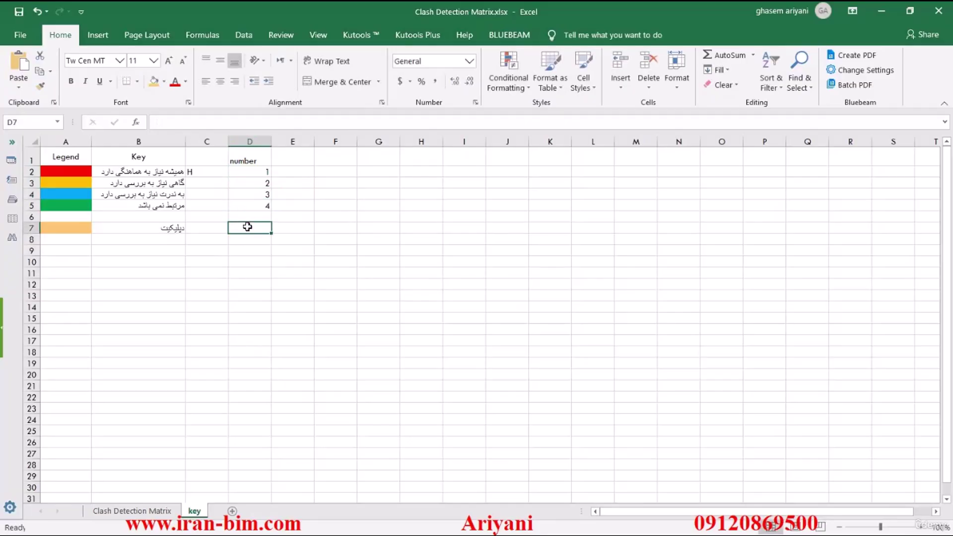
type("5")
Center the cells D1:D7 horizontally and vertically, and save the workbook
left_click_drag(264, 172, 259, 228)
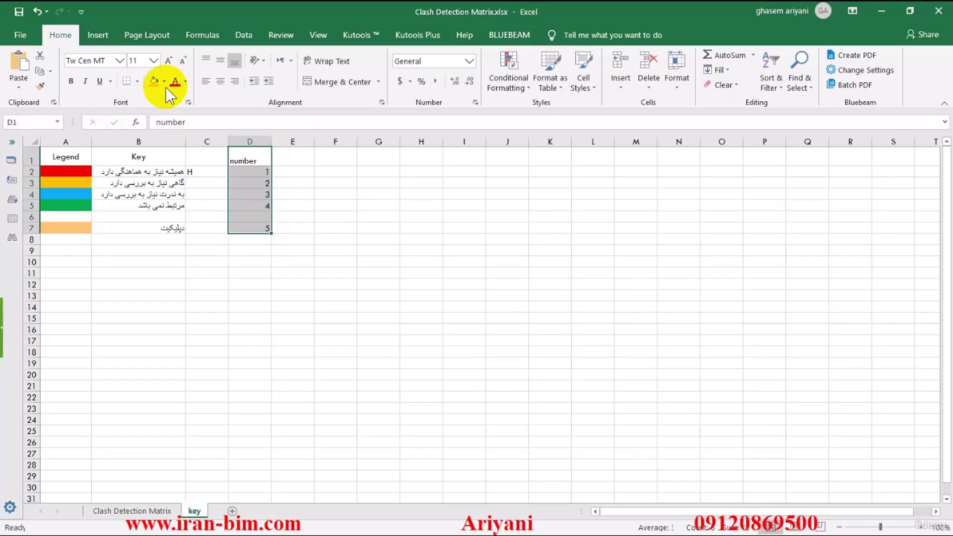
left_click(220, 81)
left_click(220, 60)
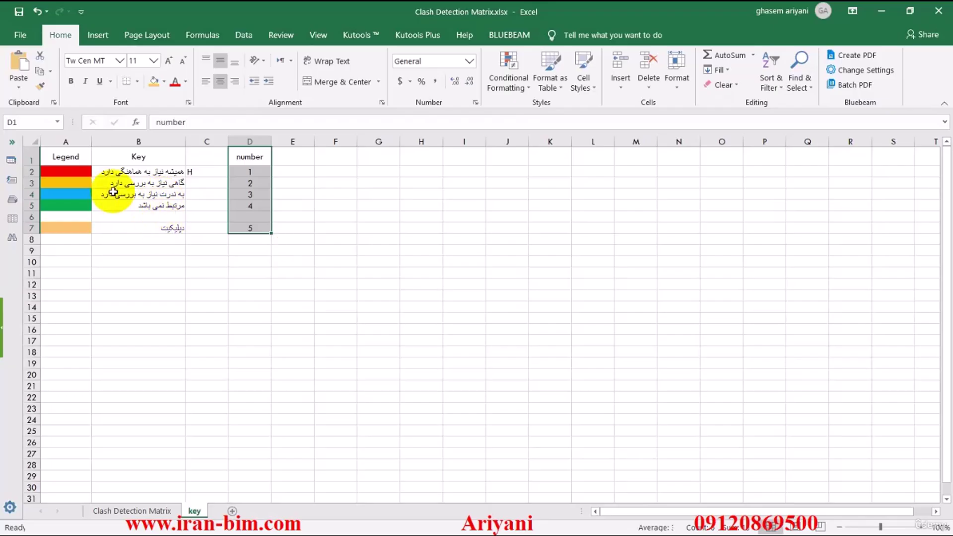
left_click(23, 9)
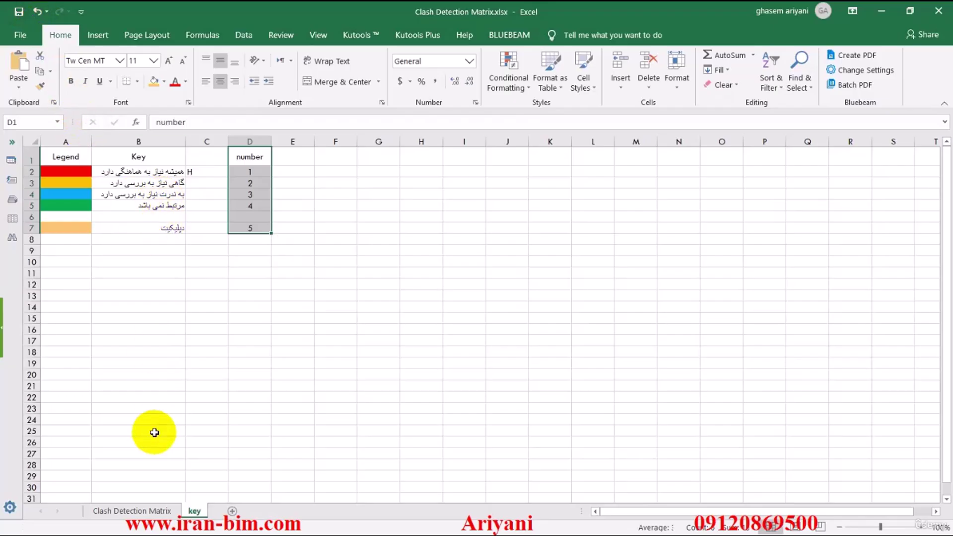
Review the upper rows of the matrix on the Clash Detection Matrix sheet
left_click(130, 512)
left_click(268, 187)
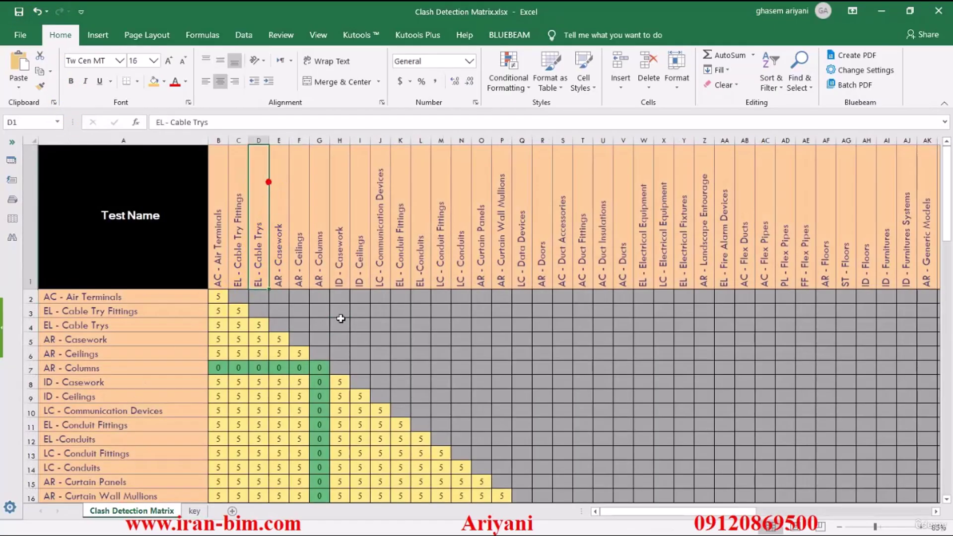
scroll(396, 251, "down", 3)
scroll(396, 213, "up", 3)
left_click(364, 323)
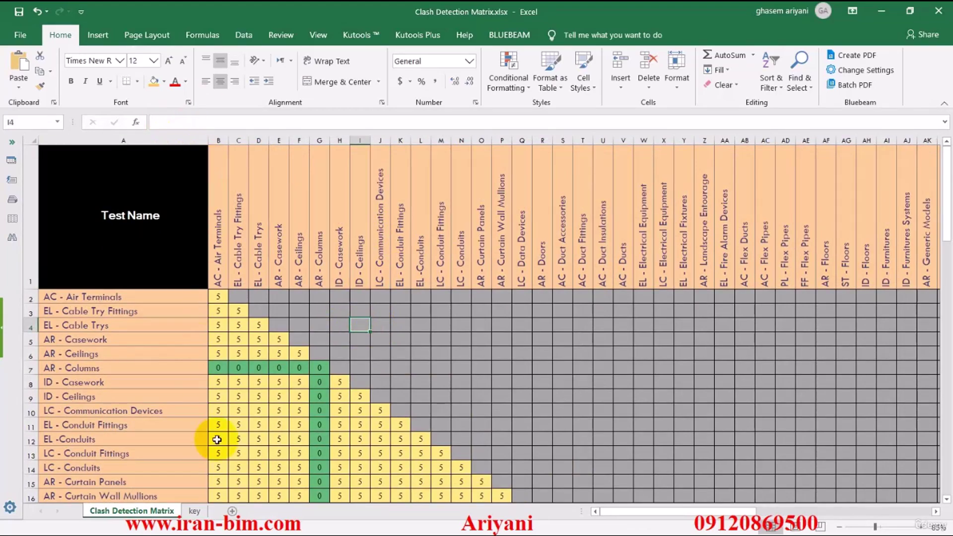
Go through the legend on the key sheet, matching each color and key text with its number in column D
left_click(194, 511)
left_click(239, 280)
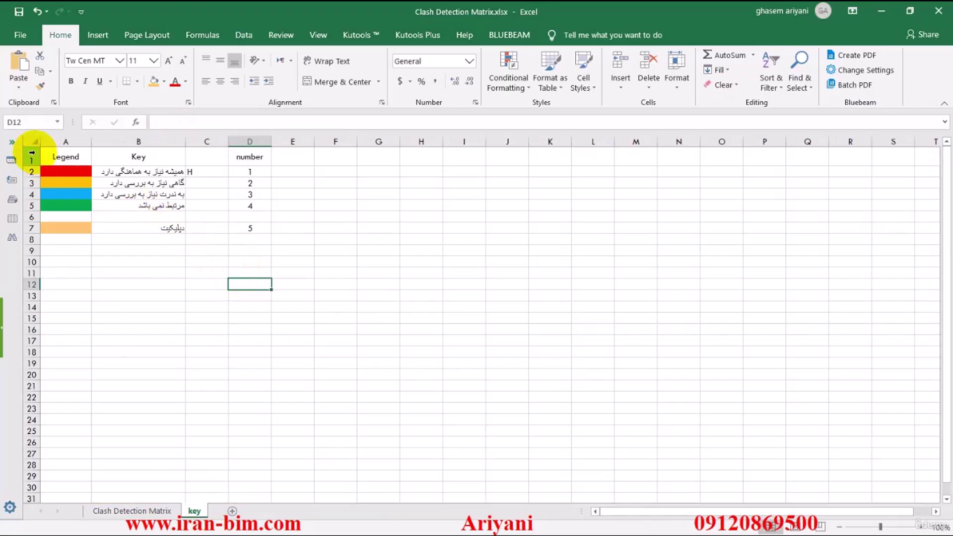
left_click_drag(59, 155, 230, 225)
left_click(259, 187)
left_click(255, 164)
left_click(256, 171)
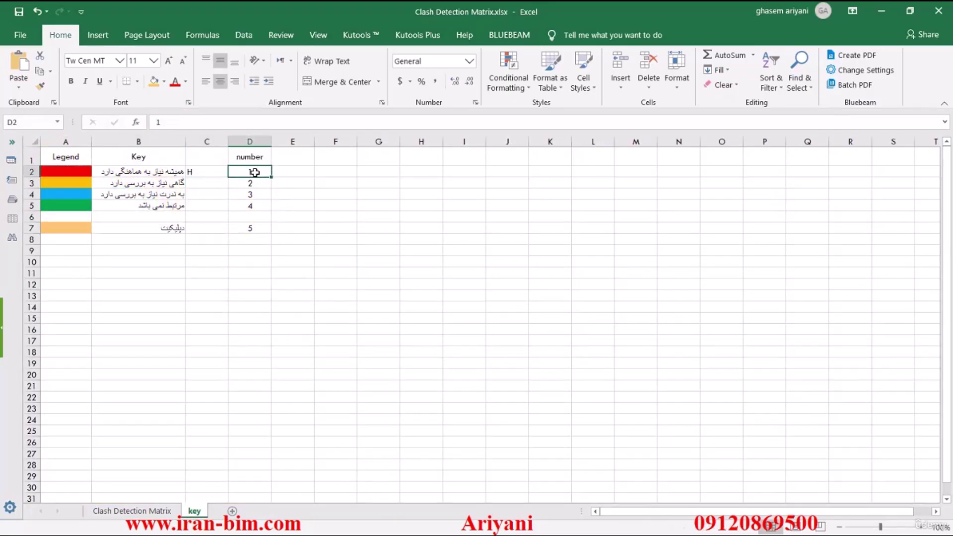
left_click(253, 185)
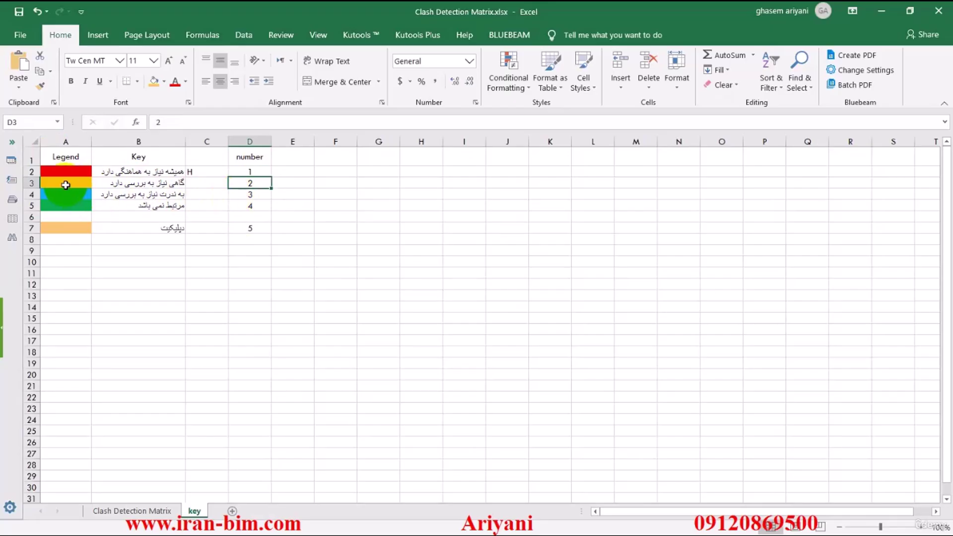
left_click(254, 204)
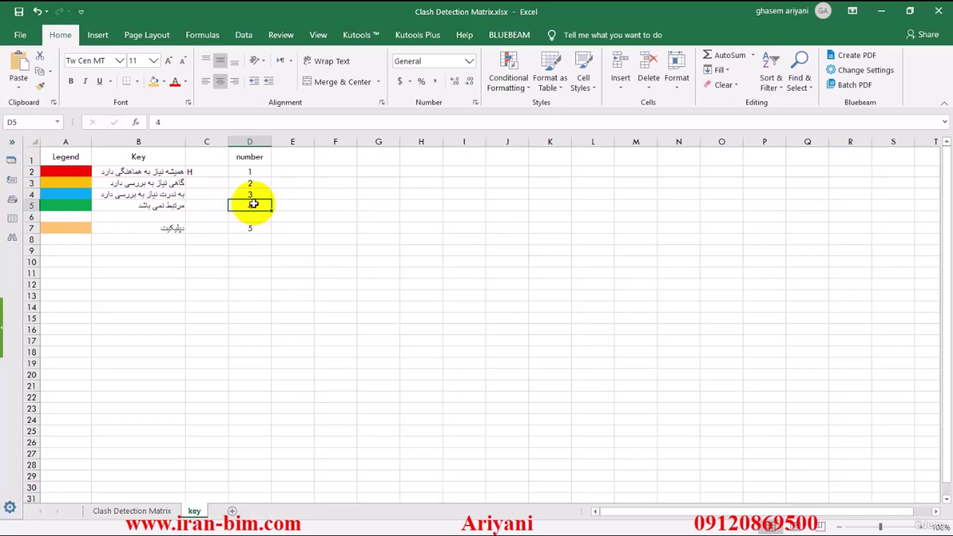
left_click(253, 228)
left_click_drag(250, 160, 252, 211)
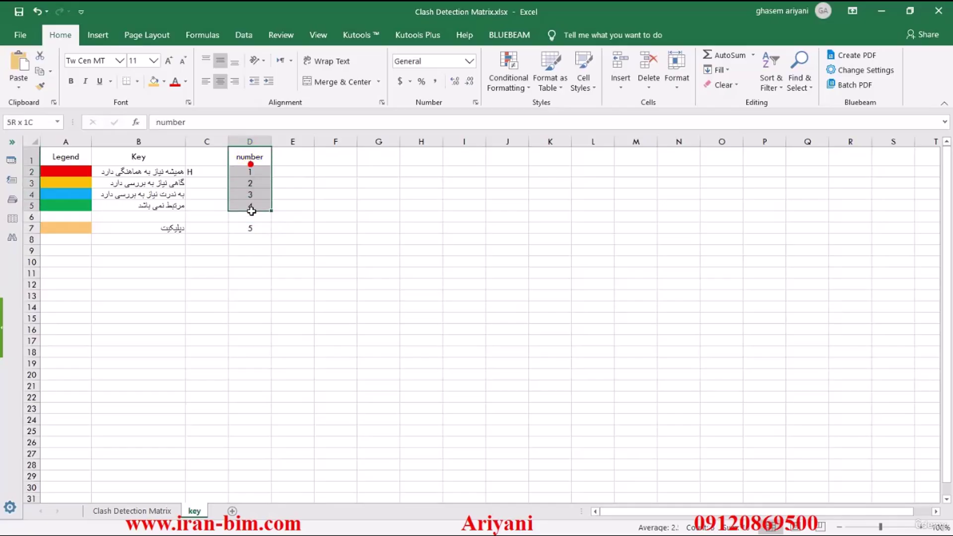
left_click(250, 171)
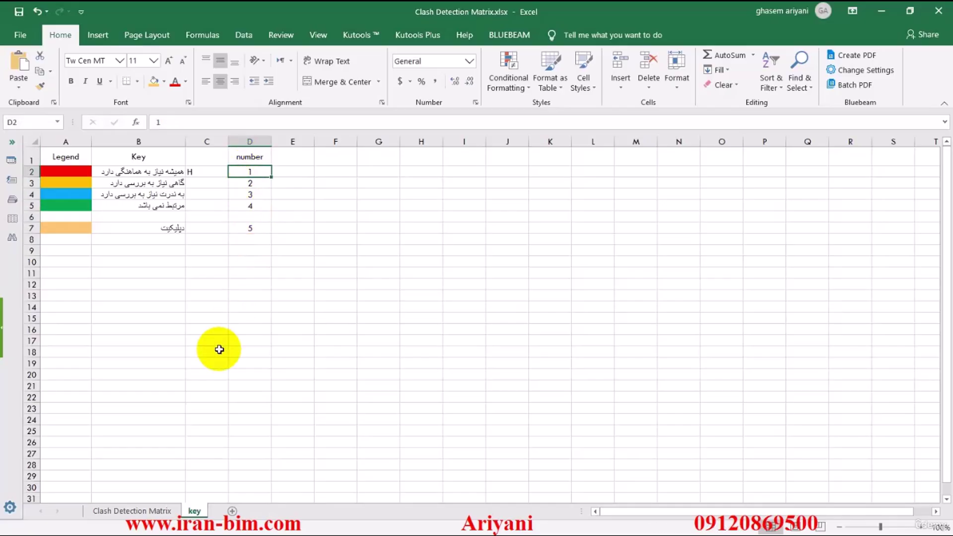
Survey the full Clash Detection Matrix sheet across its rows and columns to see how the values and colors are distributed
left_click(132, 511)
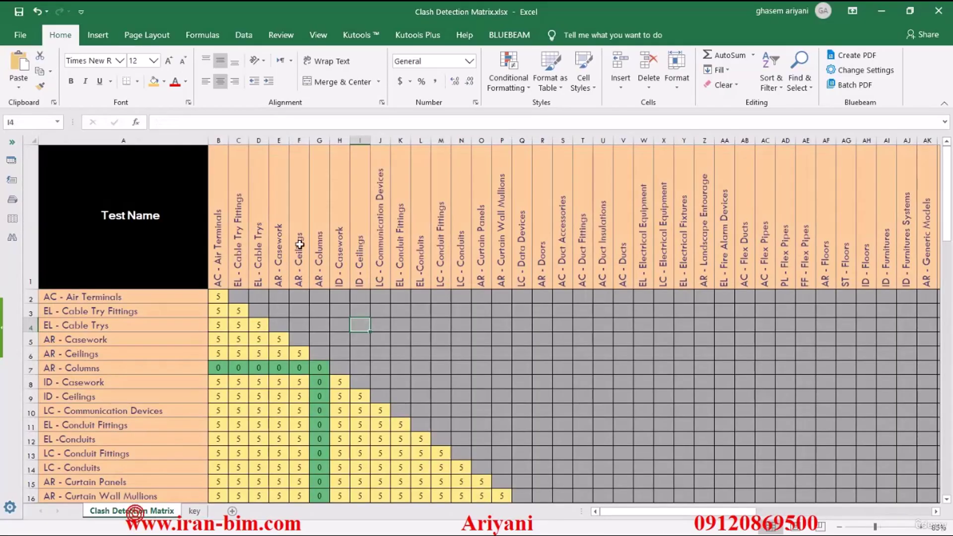
left_click(364, 325)
left_click_drag(561, 7, 427, 1)
scroll(353, 268, "down", 5)
scroll(338, 311, "up", 4)
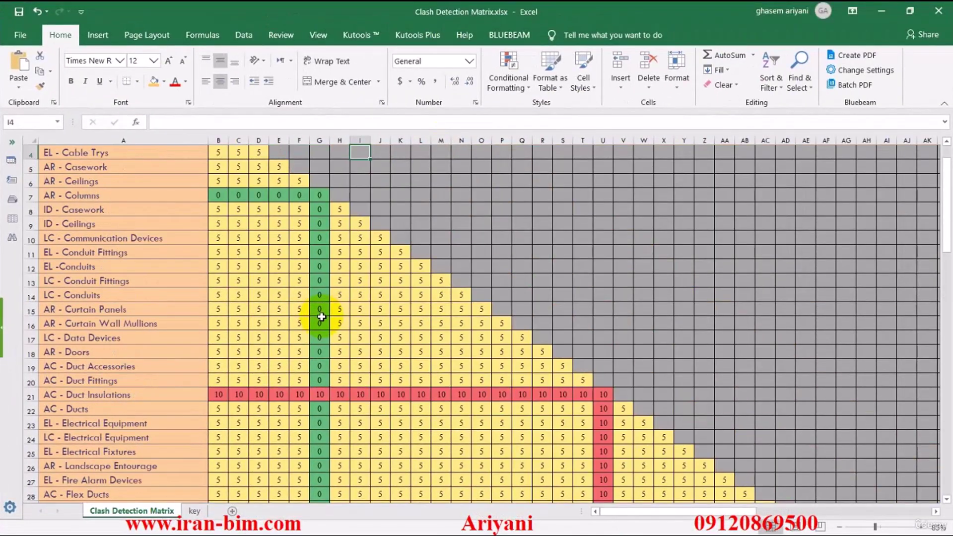
scroll(322, 317, "up", 1)
left_click_drag(674, 511, 635, 502)
scroll(437, 341, "down", 10)
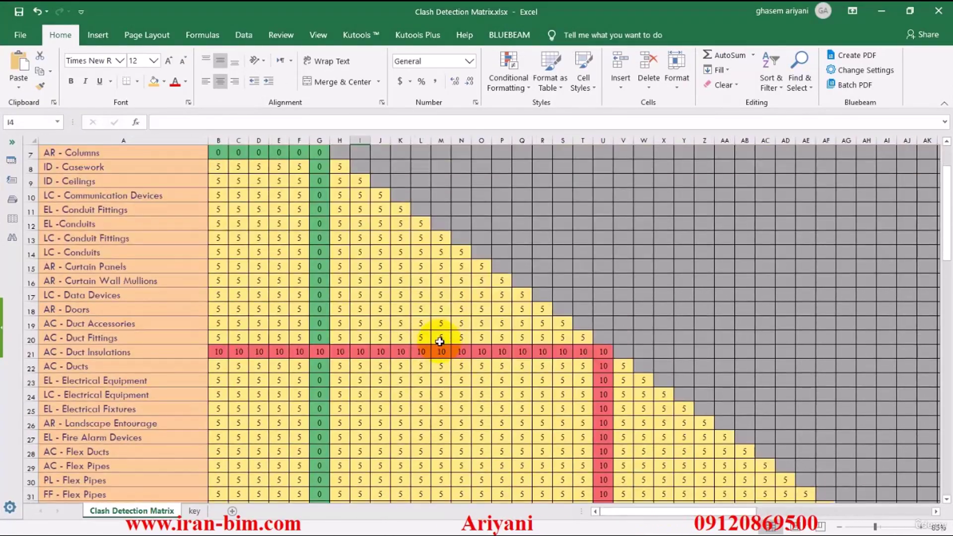
scroll(163, 307, "up", 4)
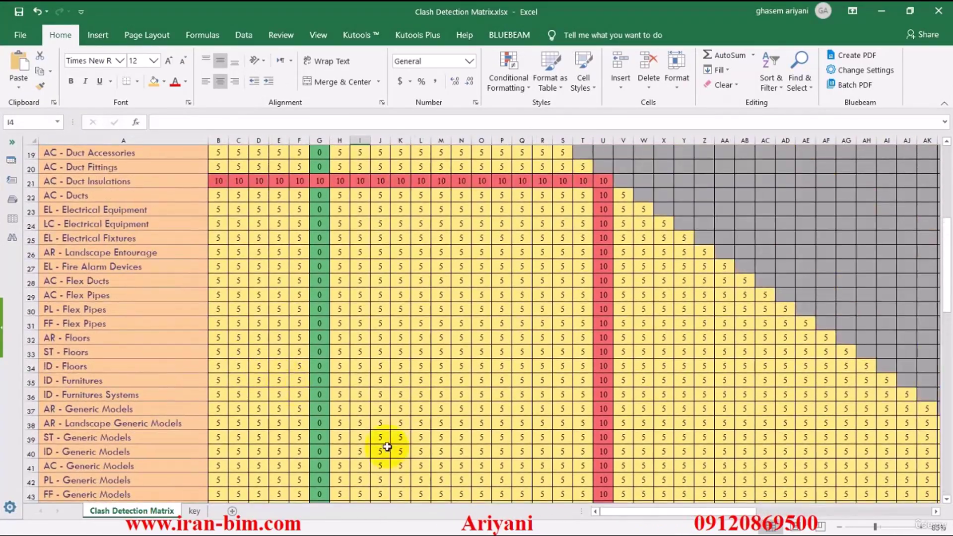
left_click_drag(611, 515, 718, 494)
scroll(695, 482, "up", 6)
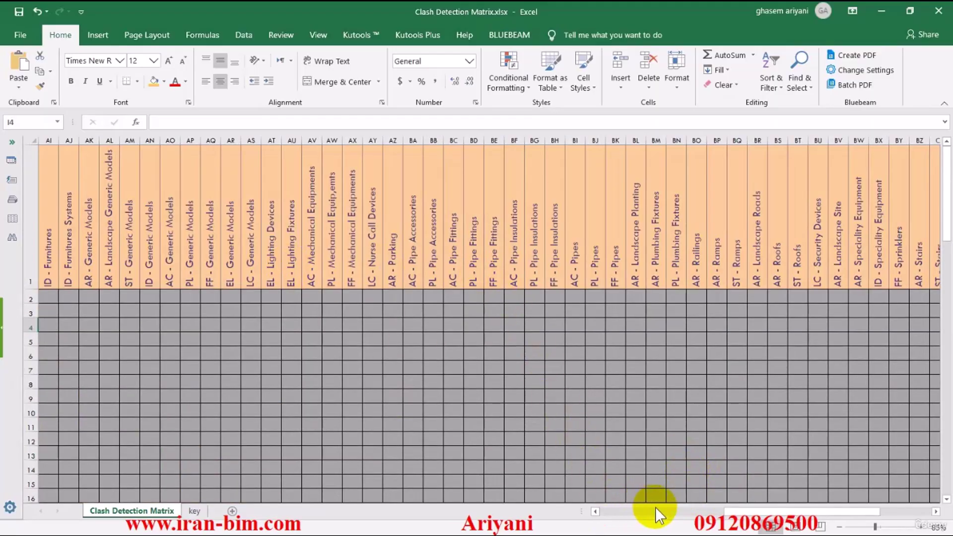
left_click_drag(752, 512, 622, 492)
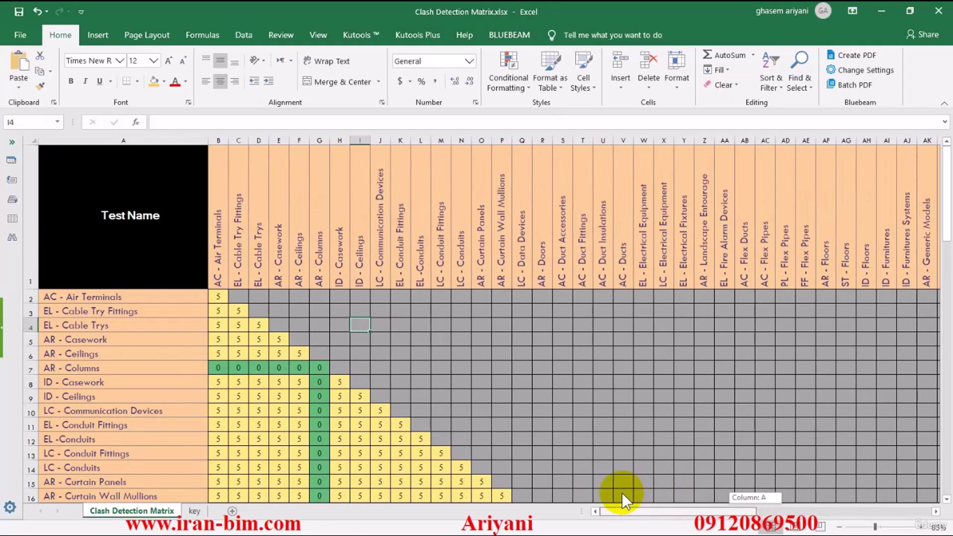
Compare the element categories in the matrix's header row with the test names in column A
left_click_drag(219, 178, 557, 202)
left_click_drag(623, 196, 851, 207)
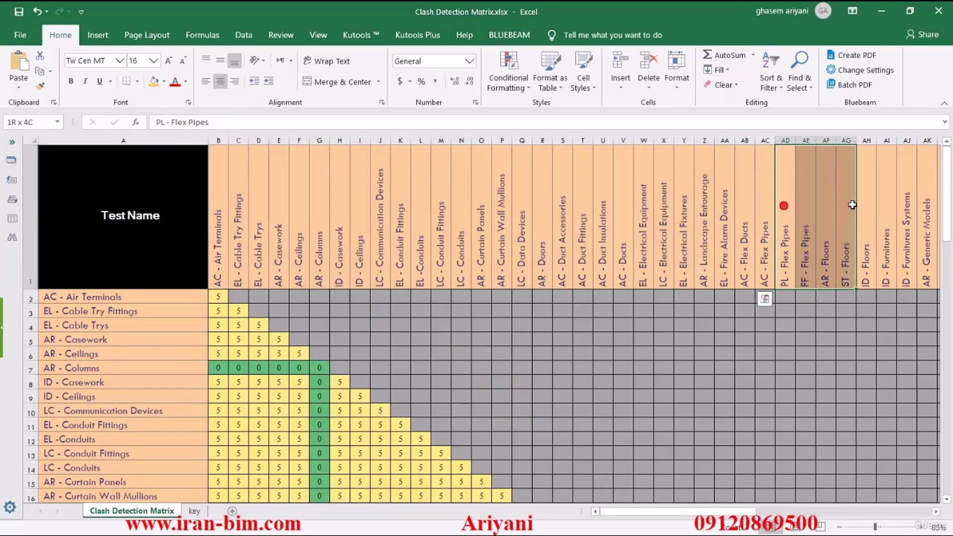
left_click(715, 323)
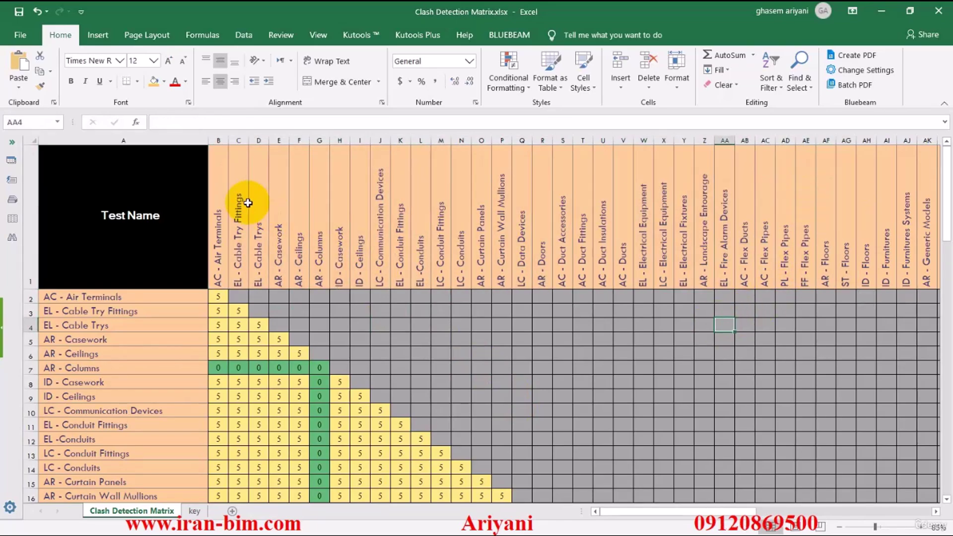
left_click_drag(221, 183, 380, 206)
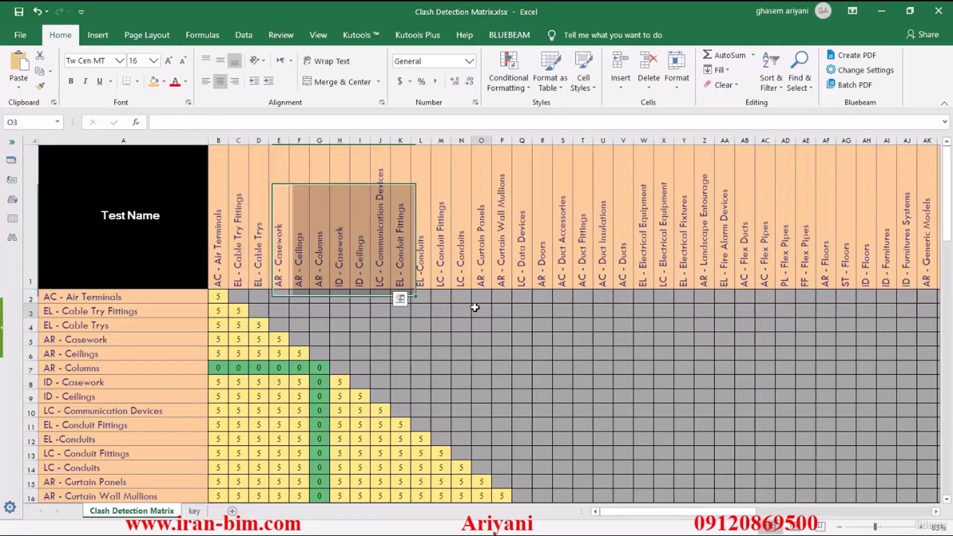
left_click_drag(221, 198, 560, 198)
left_click_drag(138, 293, 127, 455)
left_click_drag(219, 323, 322, 326)
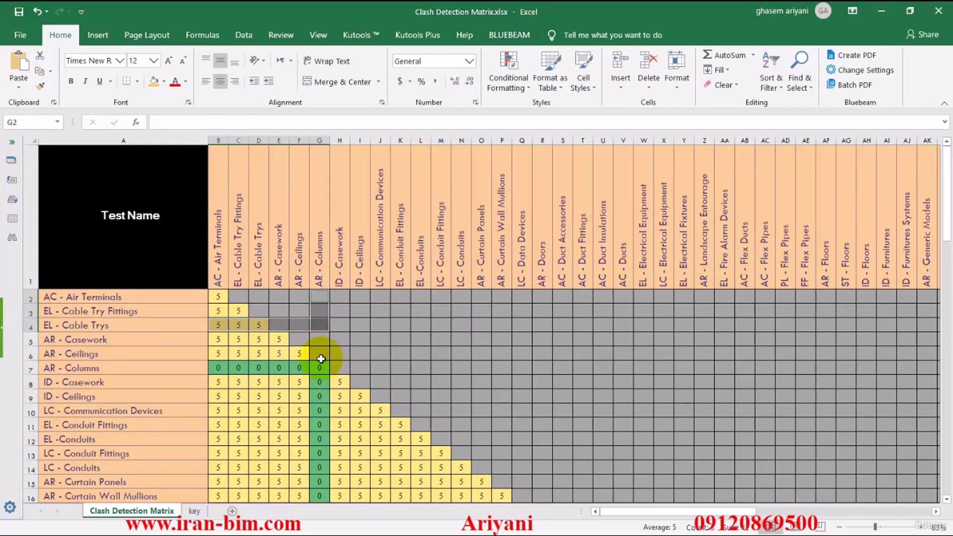
Examine the matrix values in the AR - Columns and EL - Cable Try Fittings columns against their row categories
scroll(321, 359, "down", 5)
scroll(316, 357, "up", 4)
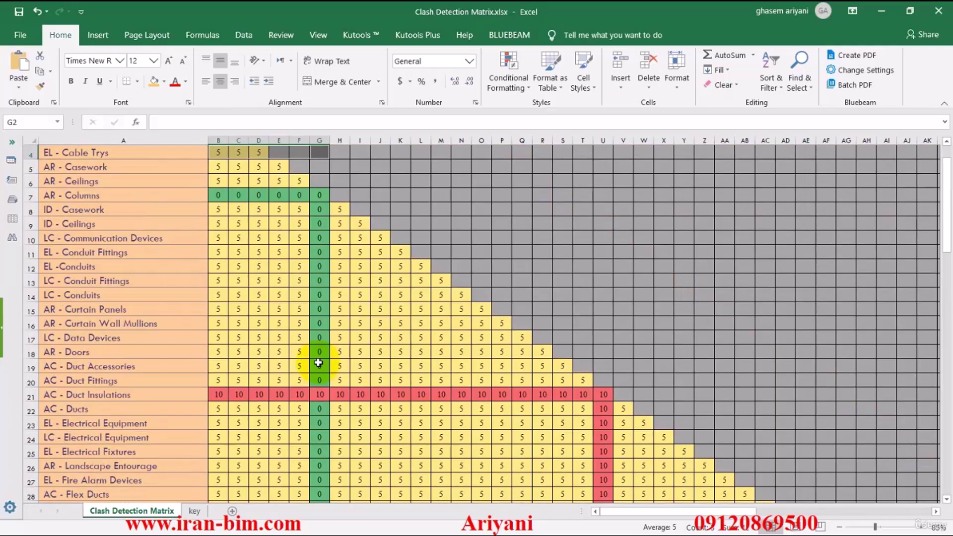
left_click(235, 271)
scroll(251, 275, "up", 2)
left_click(236, 323)
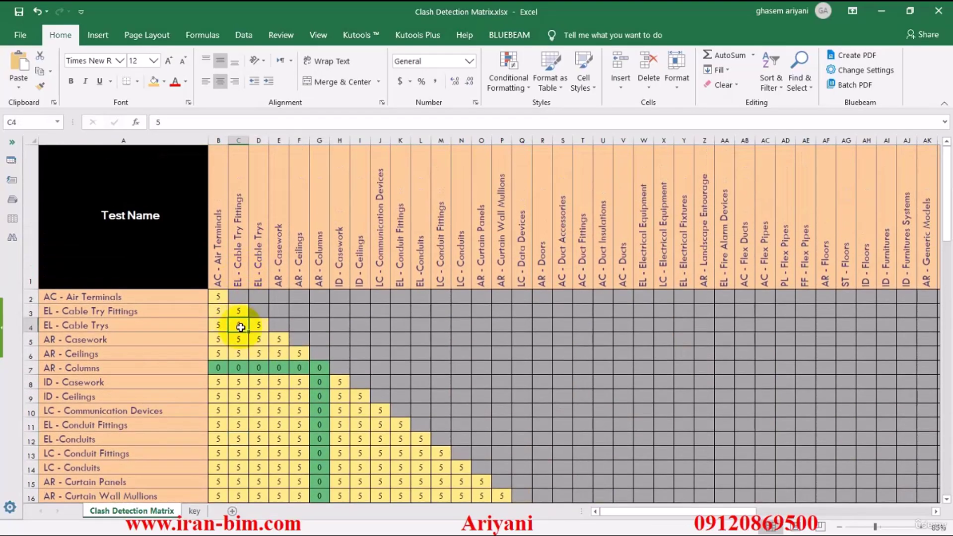
scroll(241, 327, "down", 2)
left_click(244, 324)
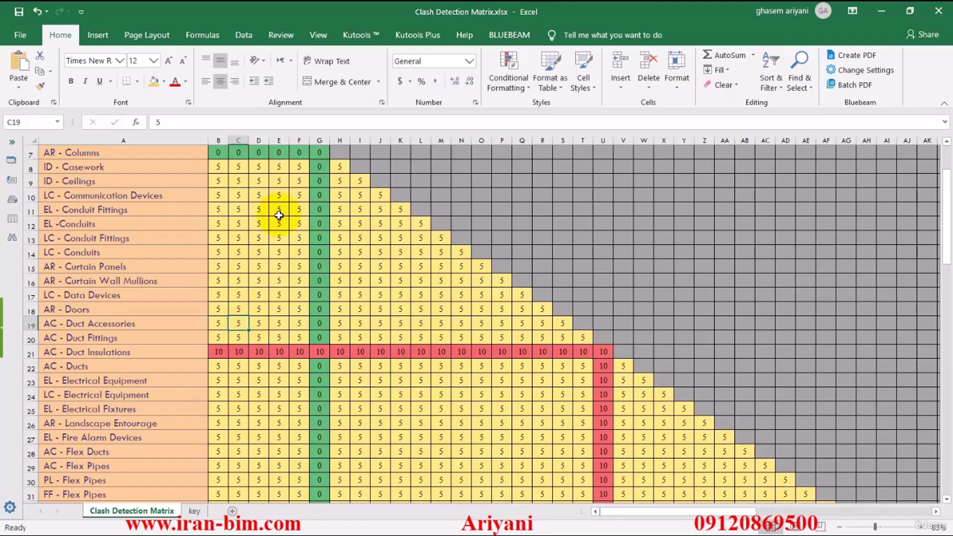
scroll(279, 224, "up", 2)
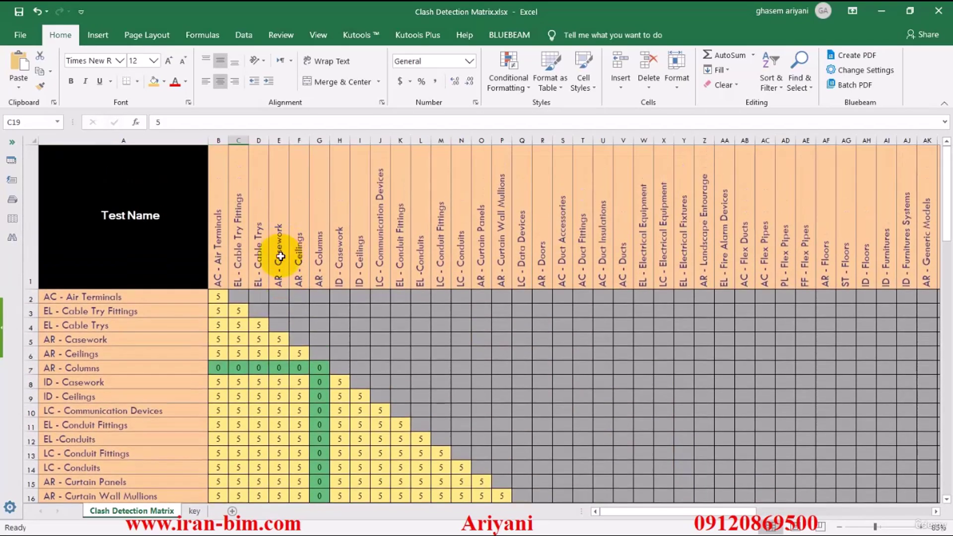
Examine the red AC - Duct Insulations cells along row 21 and down column U
scroll(274, 290, "down", 2)
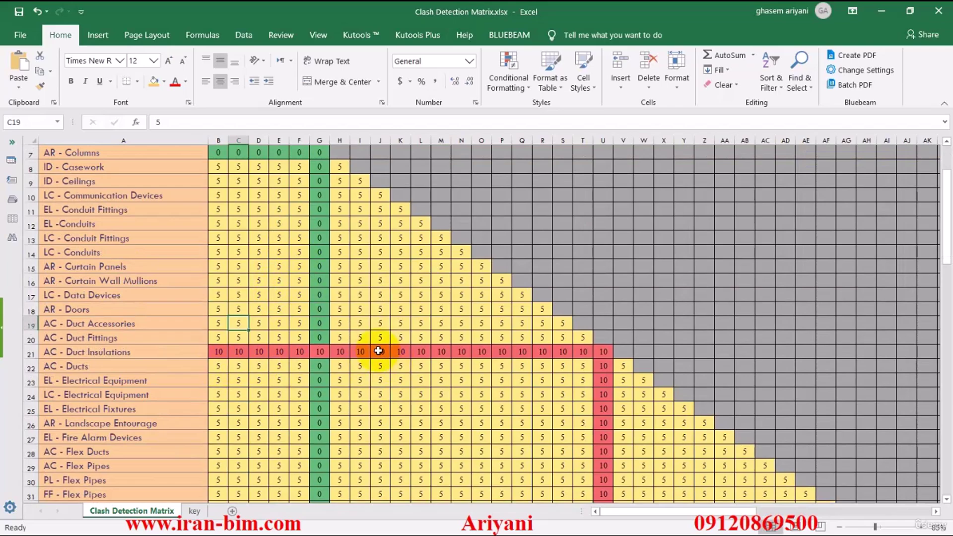
scroll(272, 323, "down", 1)
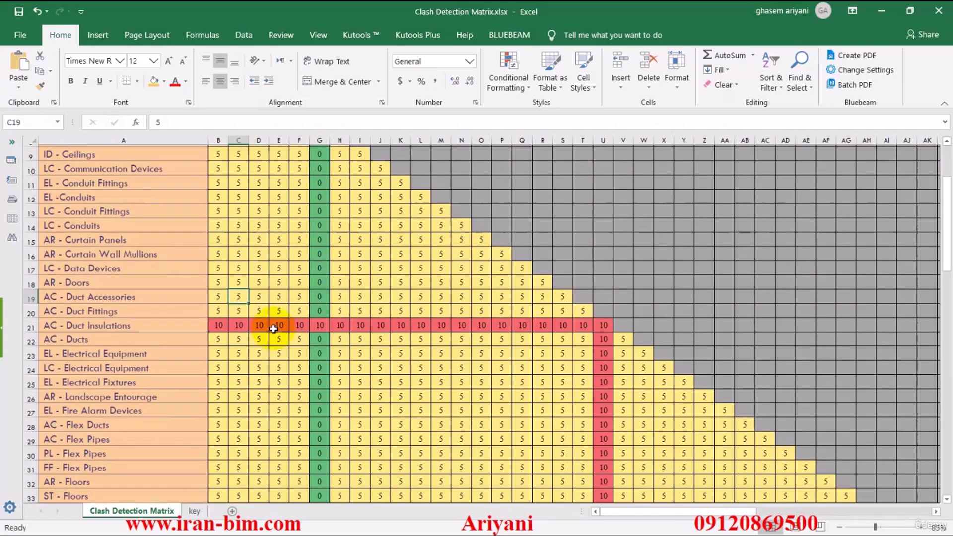
left_click_drag(210, 310, 605, 311)
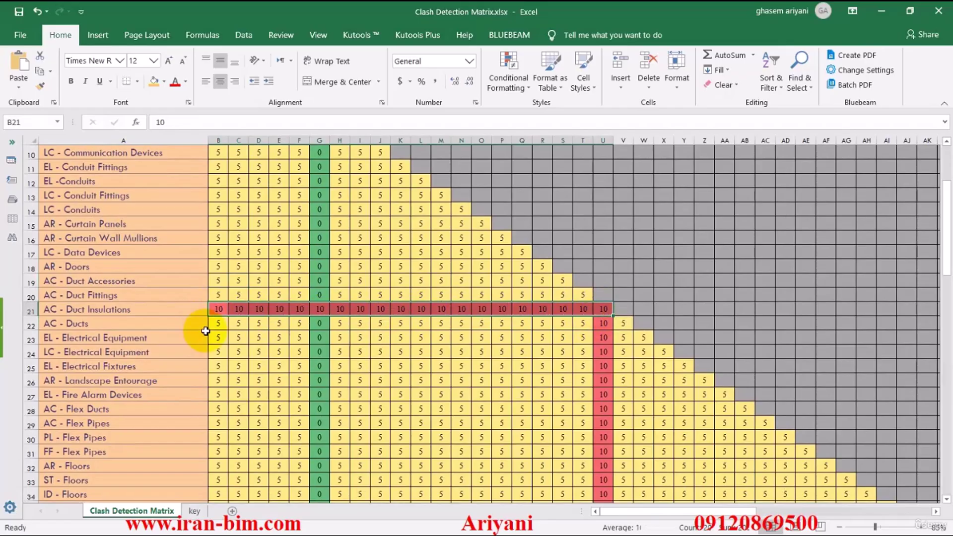
scroll(496, 308, "down", 2)
left_click_drag(607, 225, 602, 510)
scroll(594, 412, "up", 20)
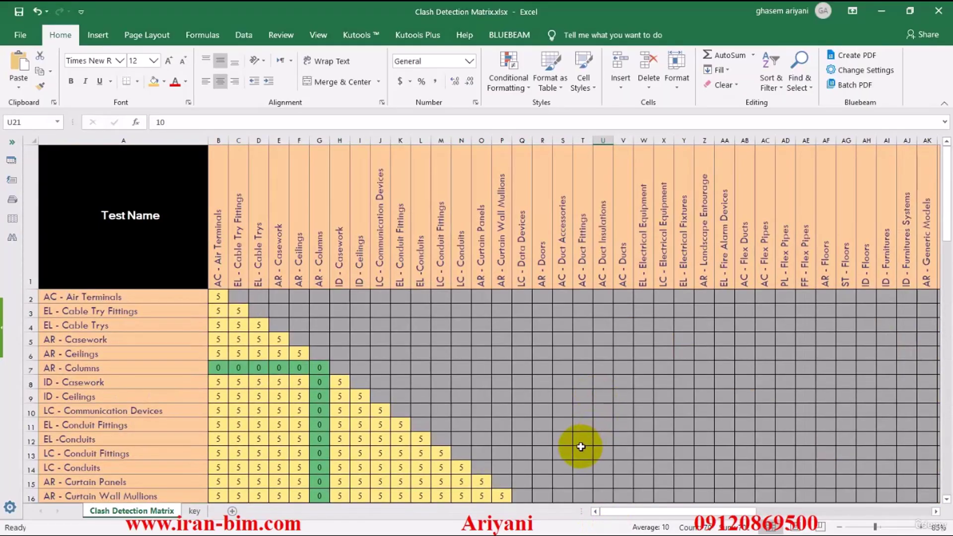
Close the Clash Detection Matrix workbook and switch to the MEC-40135316 drawing in AutoCAD
left_click(939, 10)
left_click(418, 288)
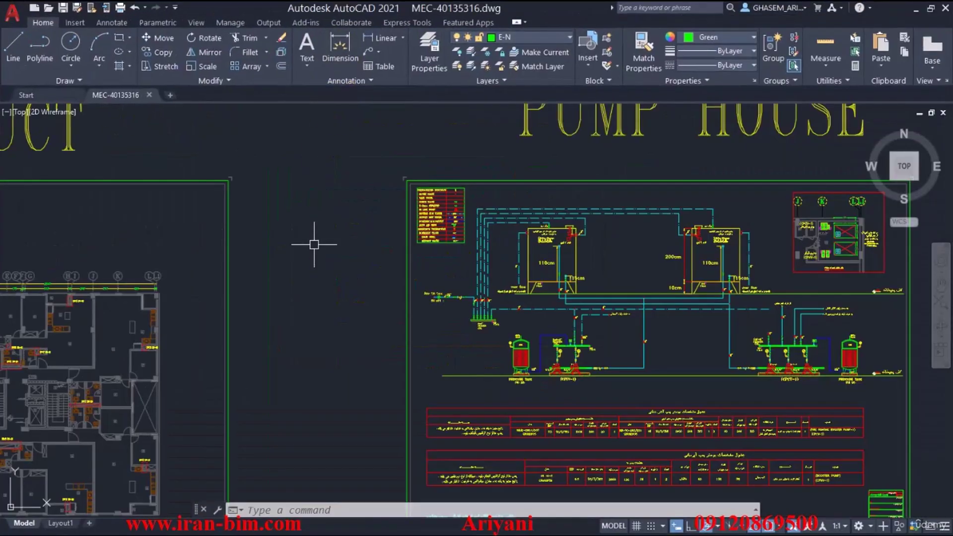
Look over the mechanical drawing's sheets from PUMP HOUSE and DUCT across to DRY TOWEL and the neighbouring sheets
scroll(323, 293, "down", 3)
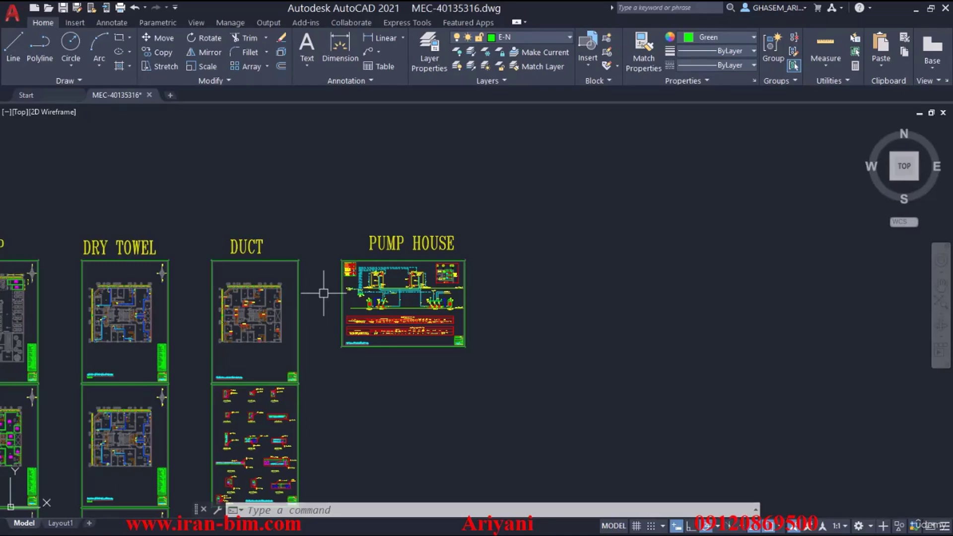
left_click_drag(242, 200, 410, 240)
left_click_drag(240, 274, 405, 224)
left_click_drag(199, 224, 433, 204)
left_click_drag(30, 273, 267, 296)
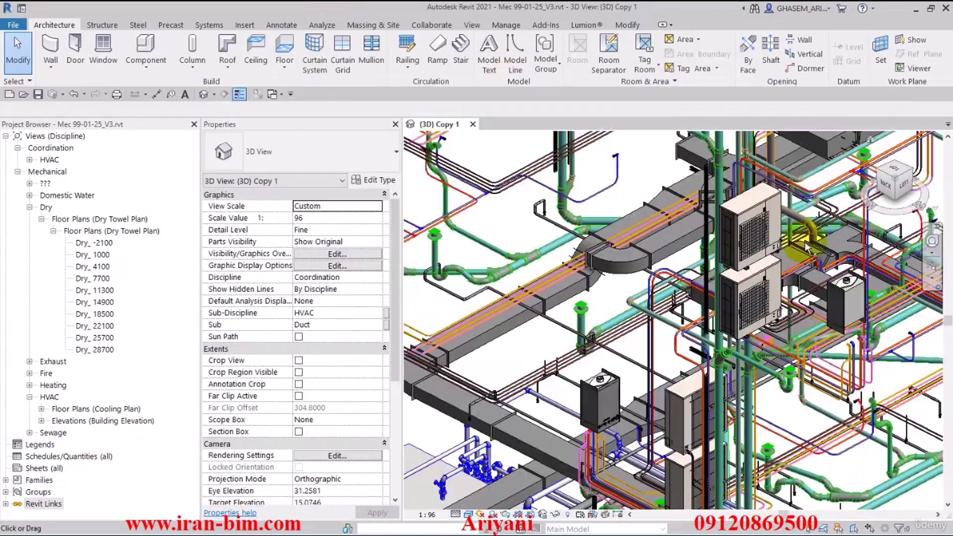
Switch to the Mec 99-01-25_V3 model in Revit and collapse the Dry, Mechanical and Coordination view groups
left_click(29, 207)
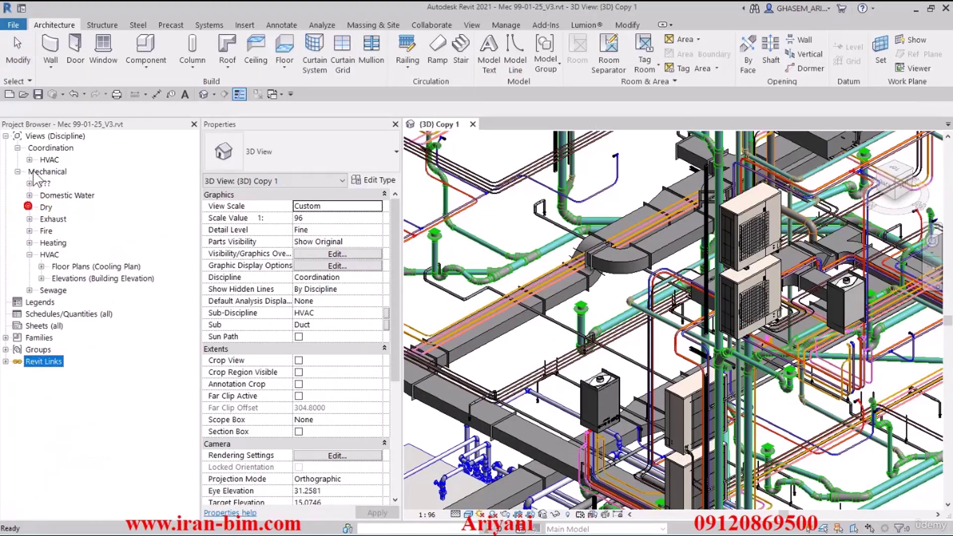
left_click(17, 171)
left_click(17, 147)
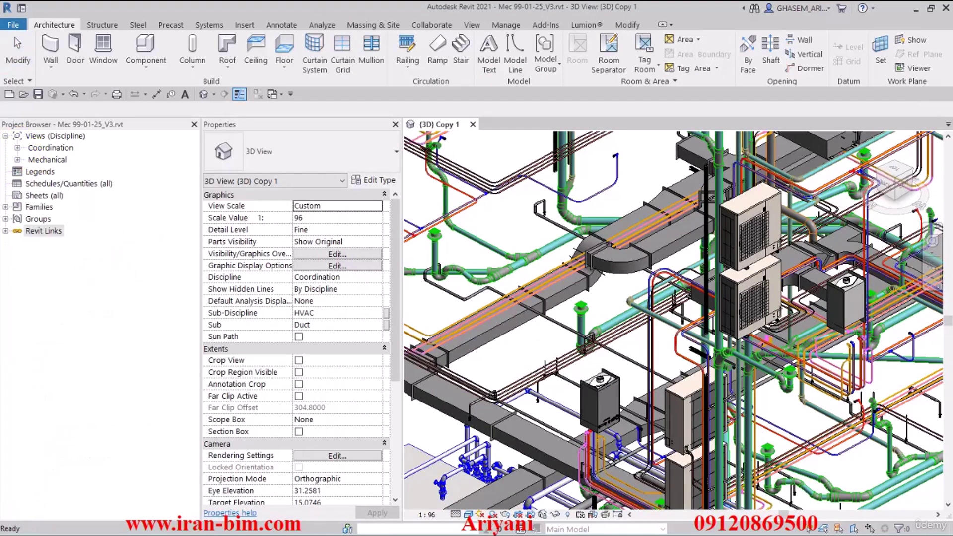
Expand the Mechanical views, collapse the HVAC group and open the SE_ -2100 floor plan from the Sewage group for a closer look
left_click(17, 160)
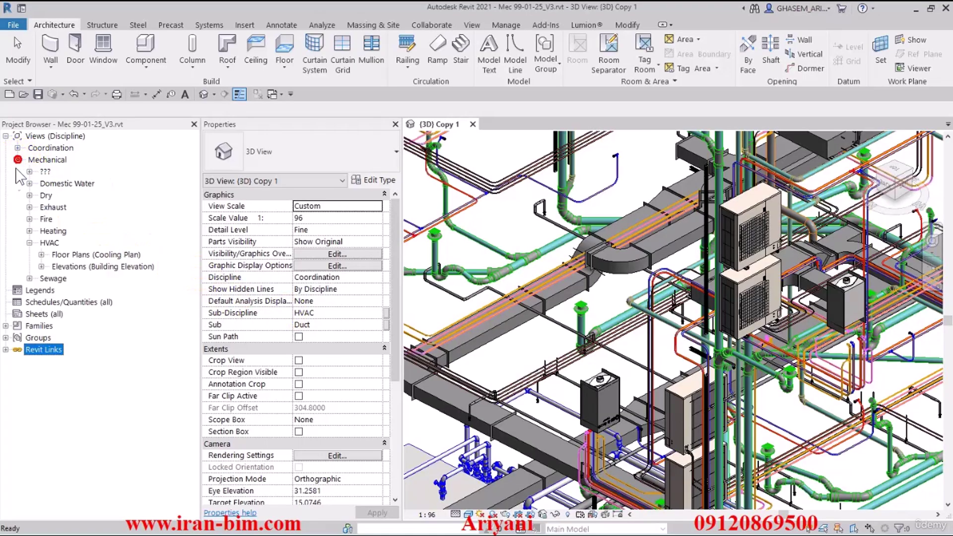
left_click(29, 243)
left_click(29, 254)
left_click(92, 290)
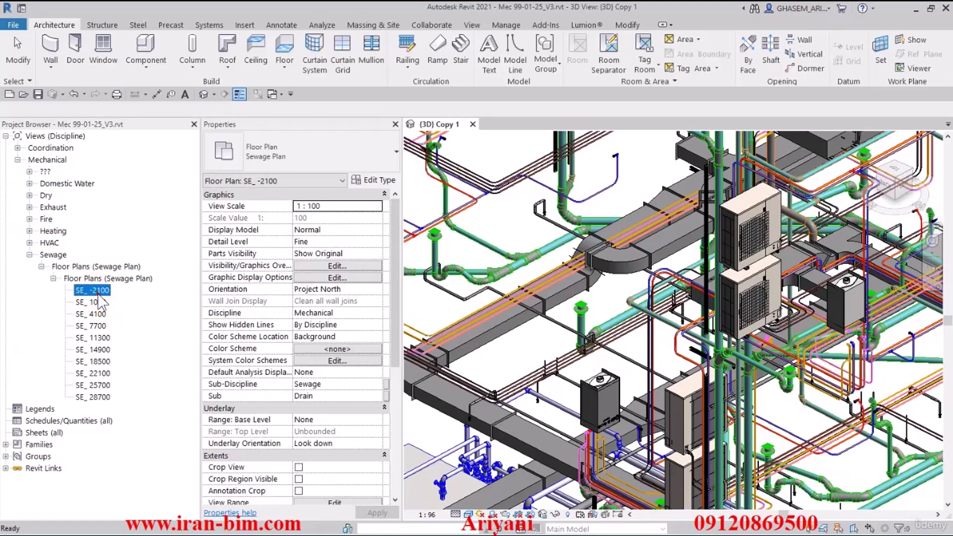
double_click(98, 294)
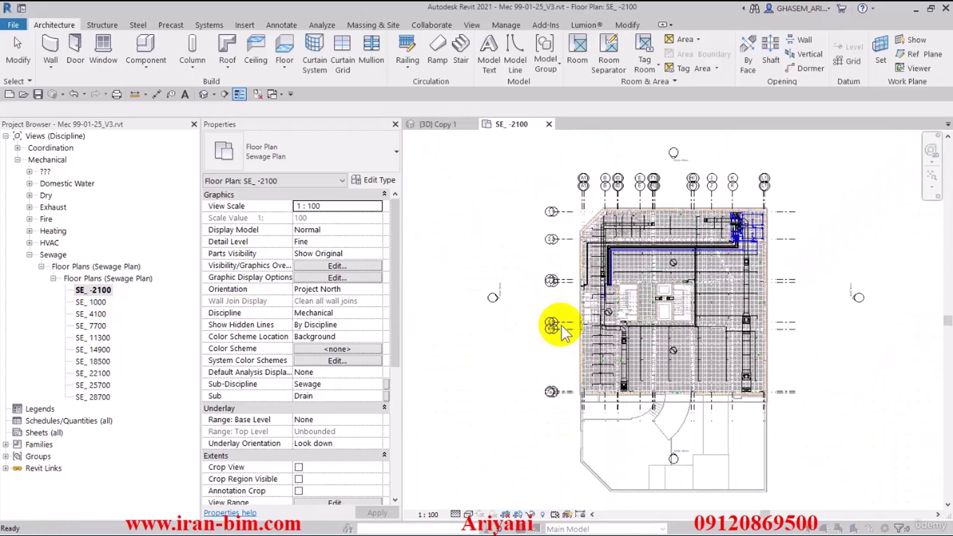
left_click(555, 320)
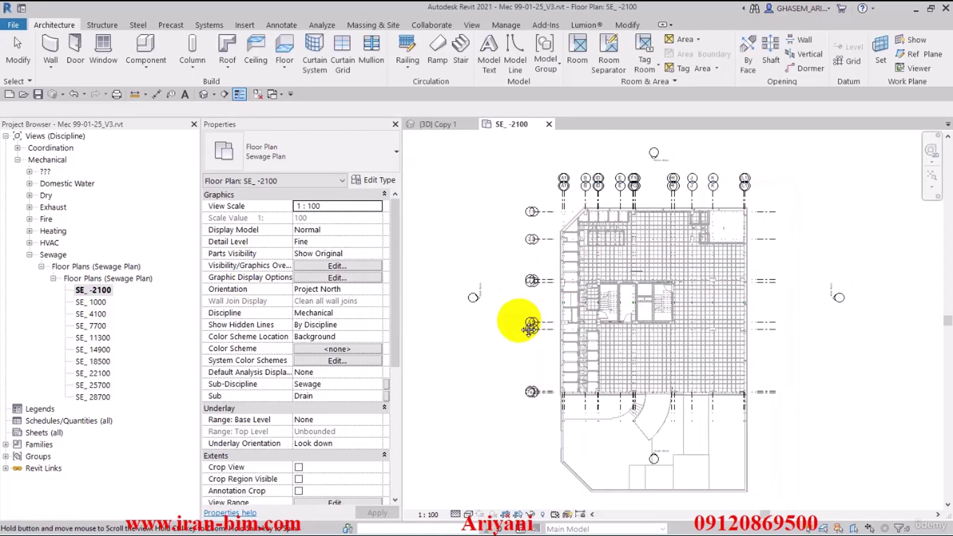
scroll(501, 317, "up", 2)
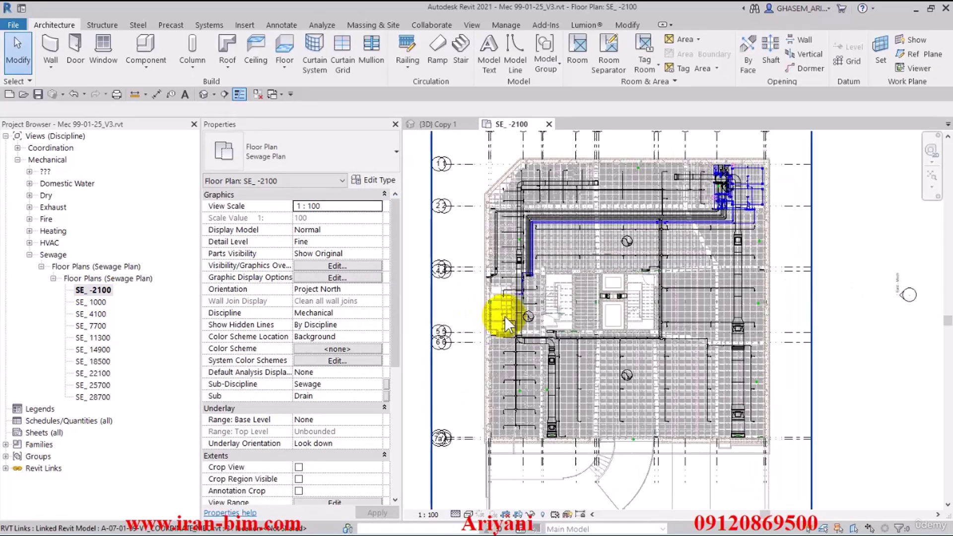